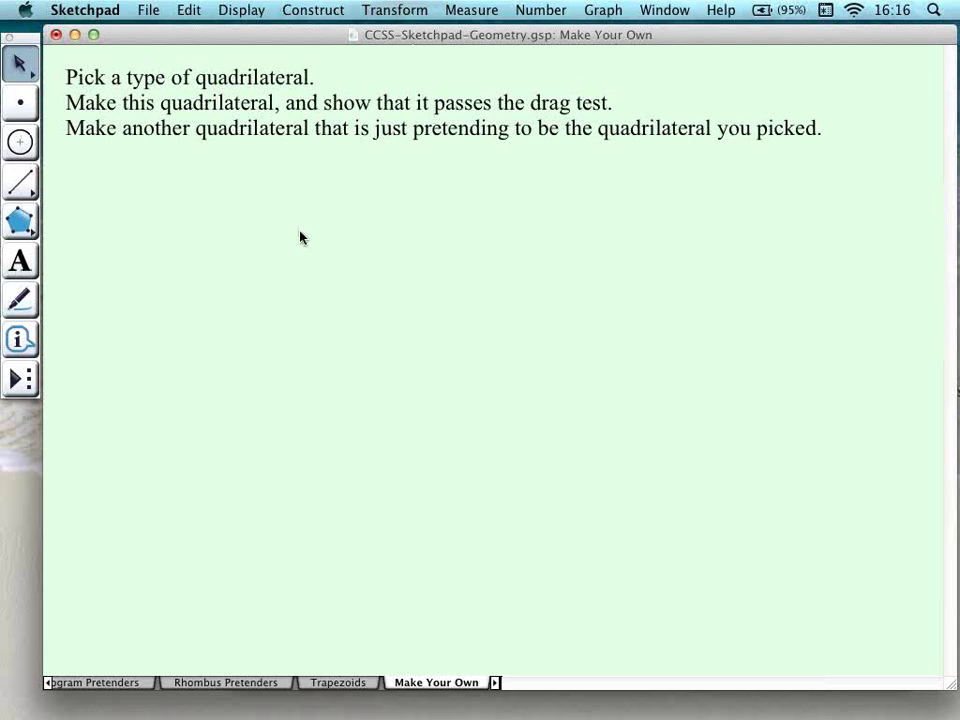
# Switch to Worksheets.pdf in Acrobat and read Explore More exercise 8 on making a quadrilateral and its pretender.
pyautogui.press('super+Tab')
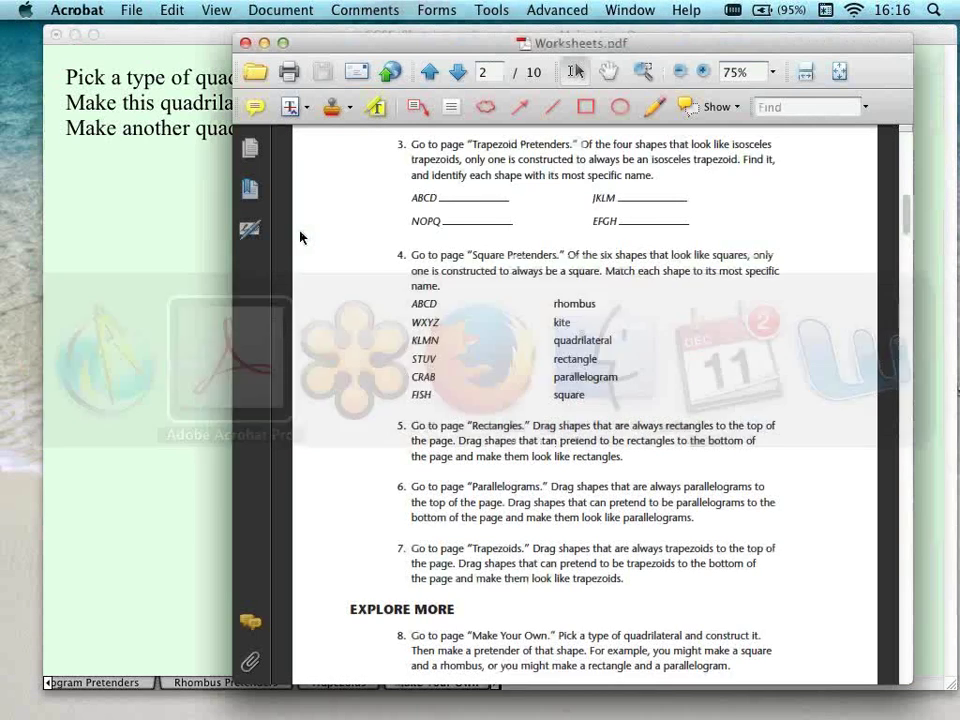
pyautogui.scroll(-3, 470, 500)
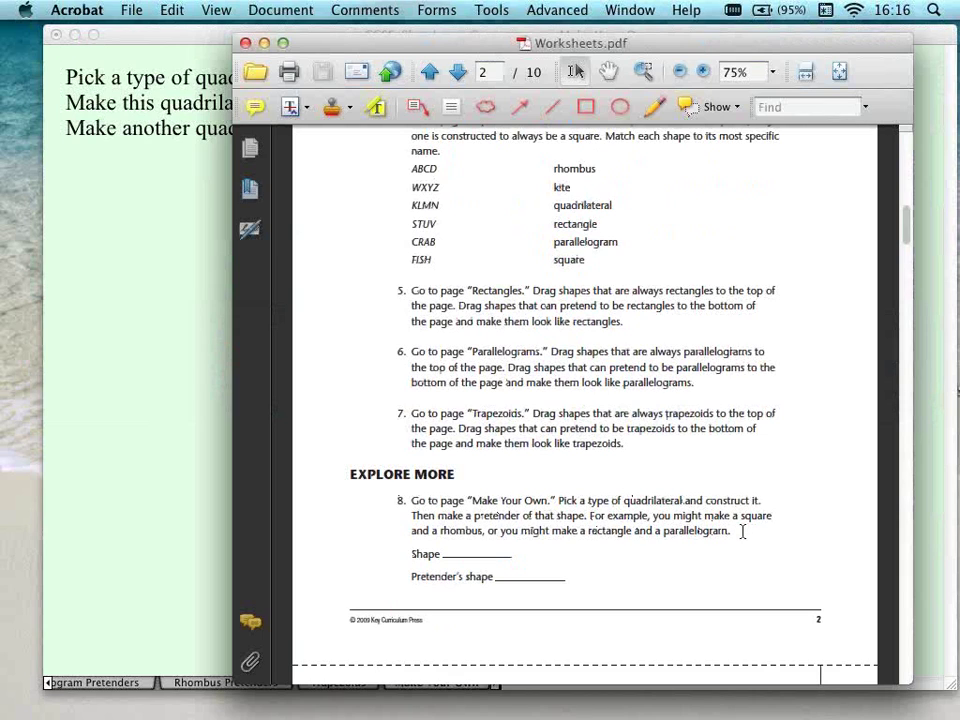
pyautogui.moveTo(735, 530)
pyautogui.mouseDown()
pyautogui.moveTo(706, 531)
pyautogui.moveTo(748, 527)
pyautogui.moveTo(737, 534)
pyautogui.mouseUp()
pyautogui.moveTo(489, 715)
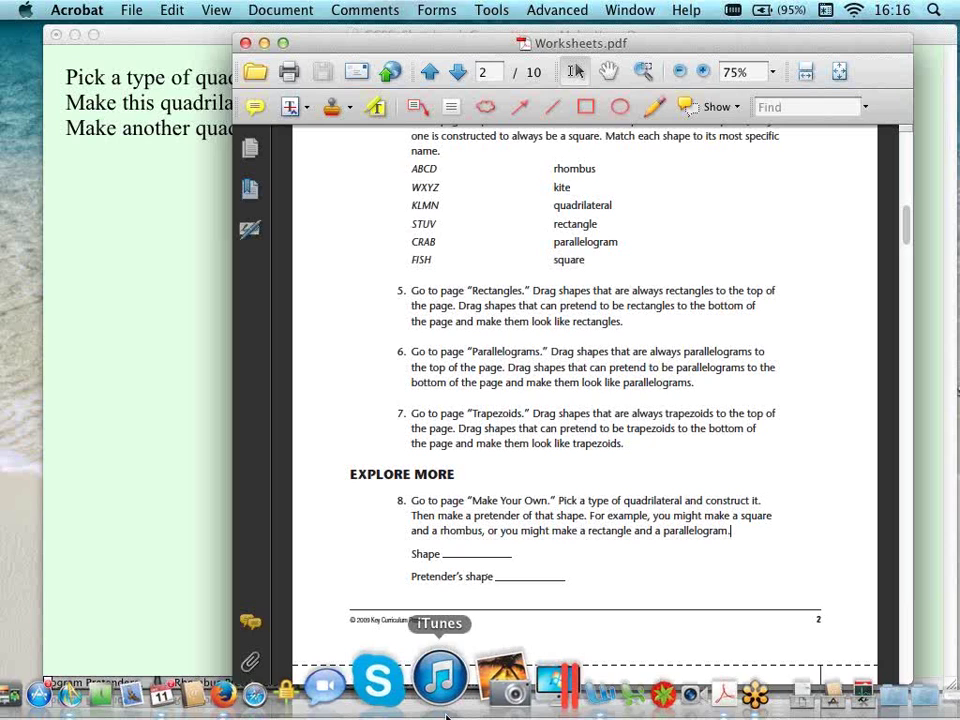
pyautogui.press('F12')
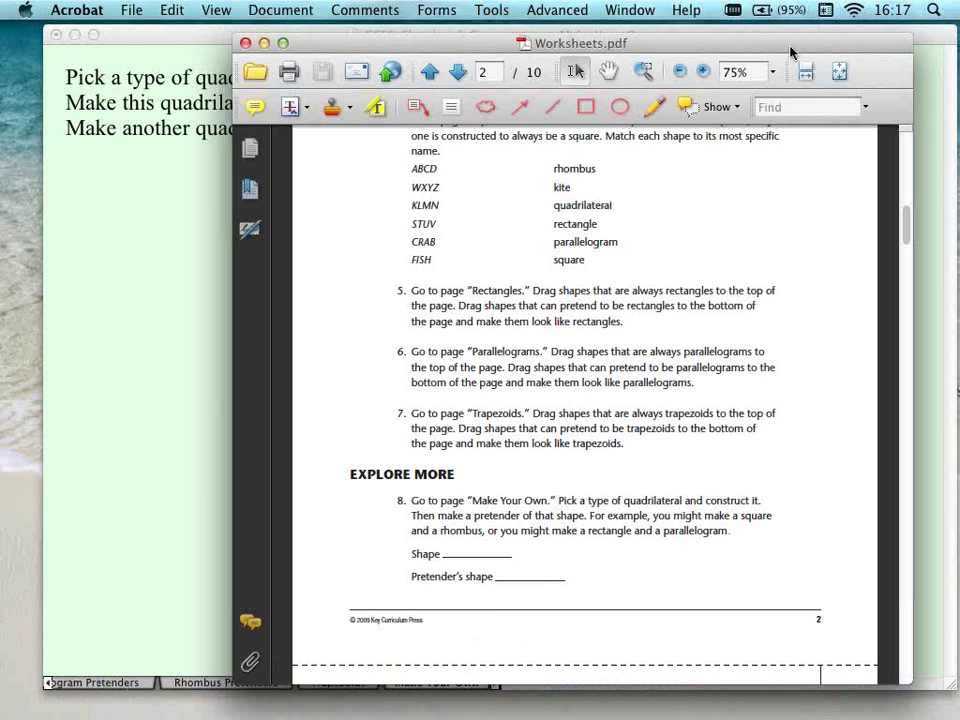
pyautogui.moveTo(790, 52); pyautogui.dragTo(790, 44)
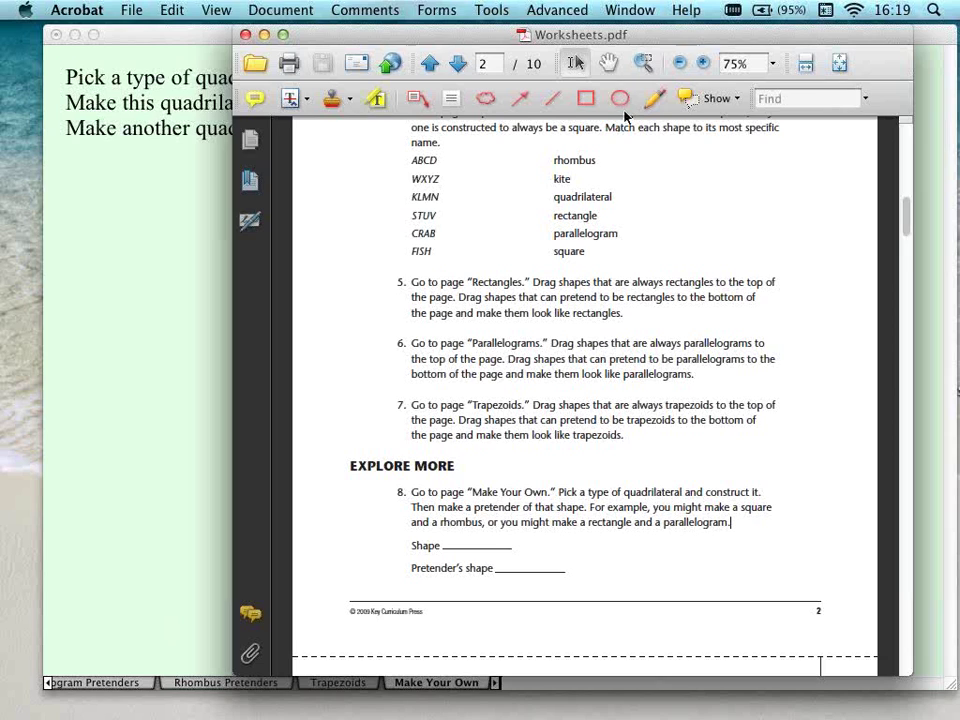
# Return to Sketchpad and go to the Shear Pythagoras page.
pyautogui.click(178, 356)
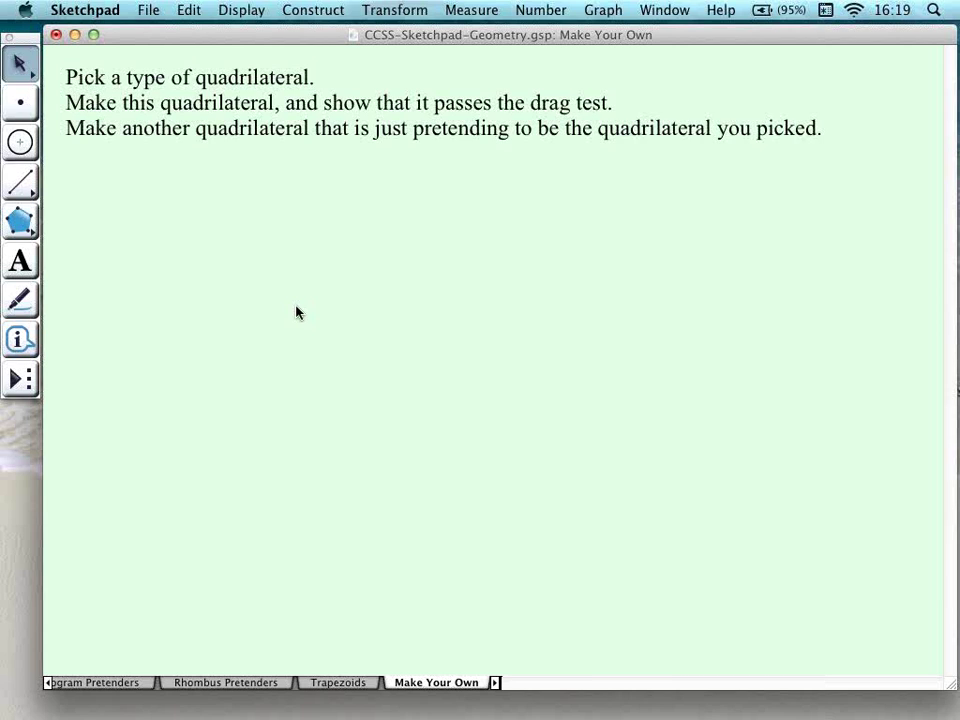
pyautogui.press('pagedown')
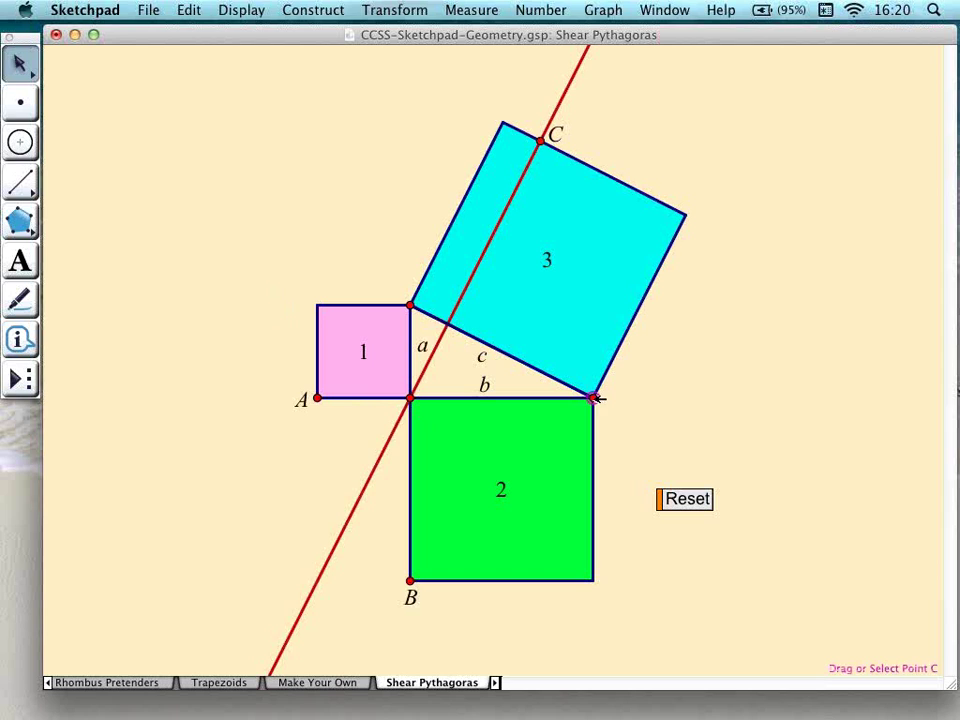
# Resize and rotate the right triangle by moving its two acute vertices, and shear square 1 slightly by moving point A.
pyautogui.moveTo(597, 398)
pyautogui.mouseDown()
pyautogui.moveTo(615, 397)
pyautogui.moveTo(597, 397)
pyautogui.mouseUp()
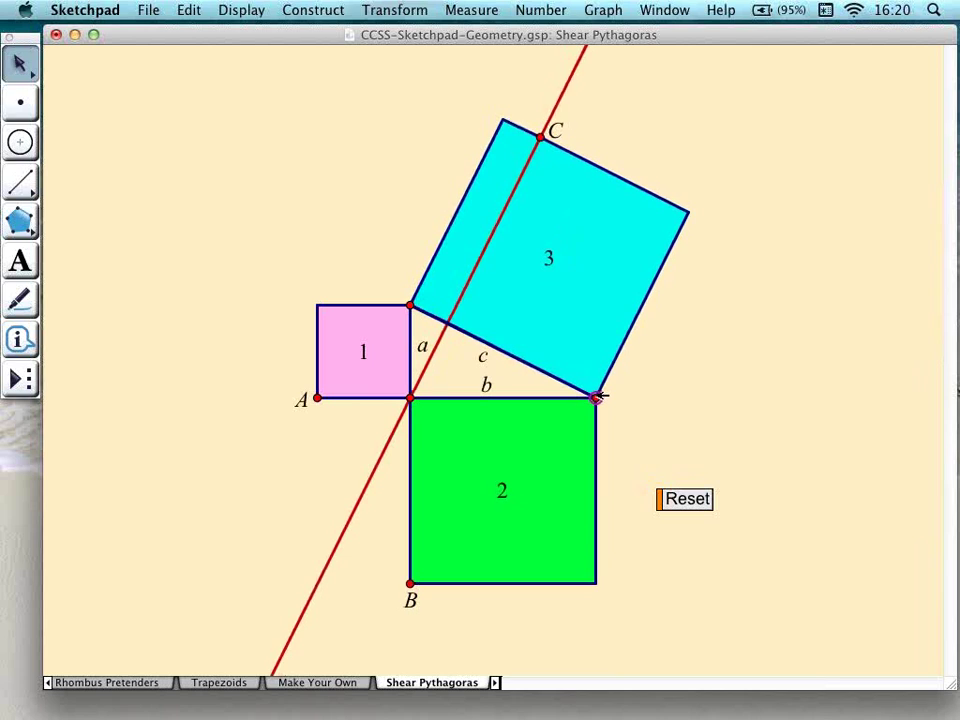
pyautogui.moveTo(412, 301); pyautogui.dragTo(373, 330)
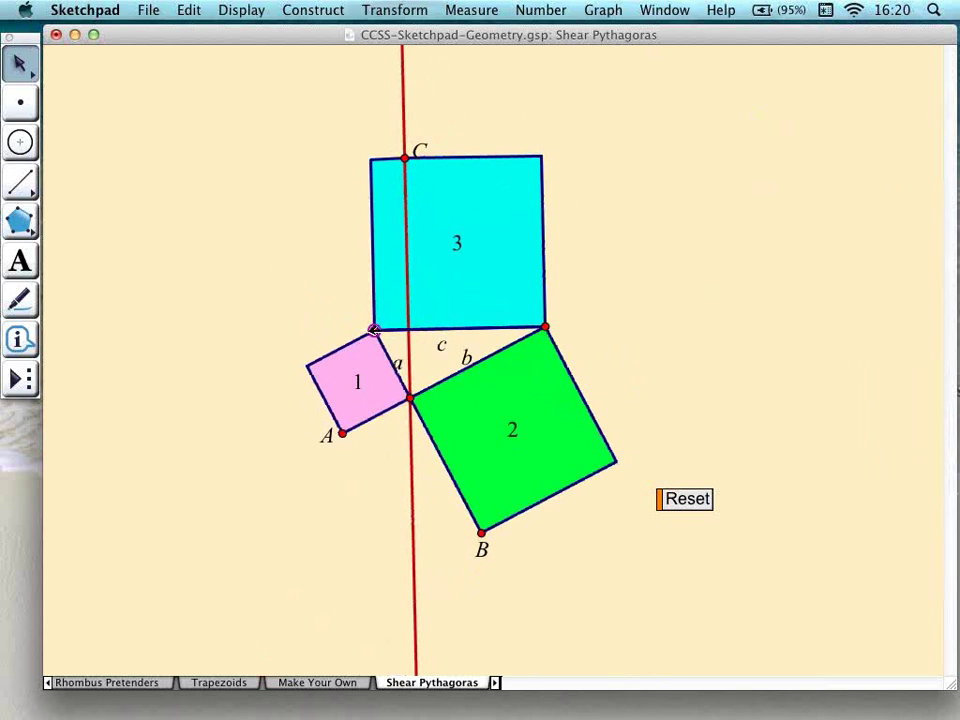
pyautogui.moveTo(373, 330); pyautogui.dragTo(444, 314)
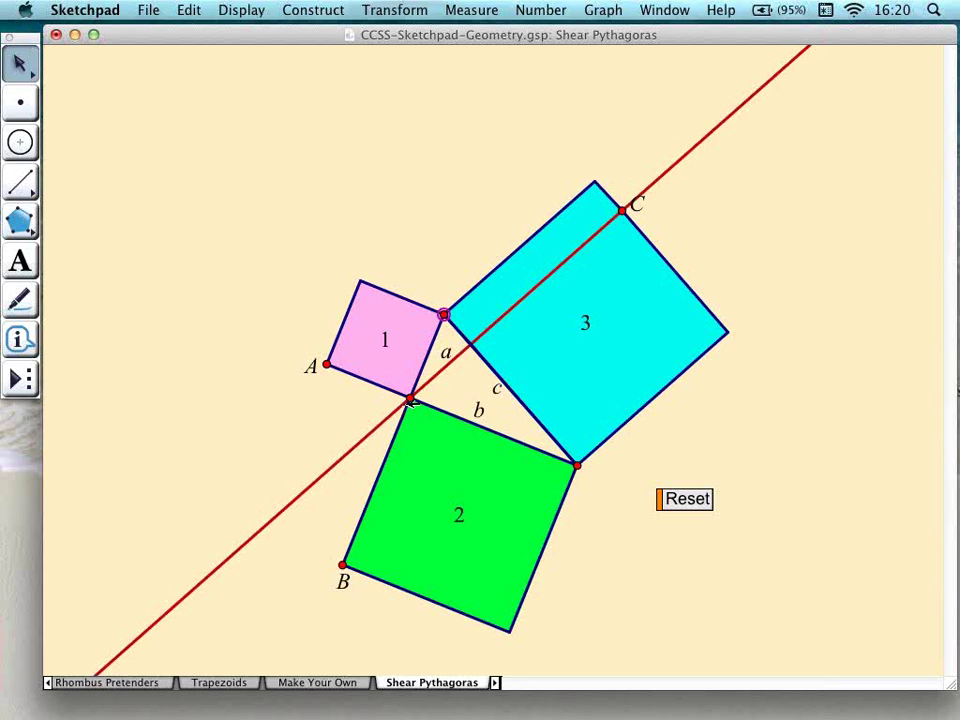
pyautogui.moveTo(445, 317); pyautogui.dragTo(453, 317)
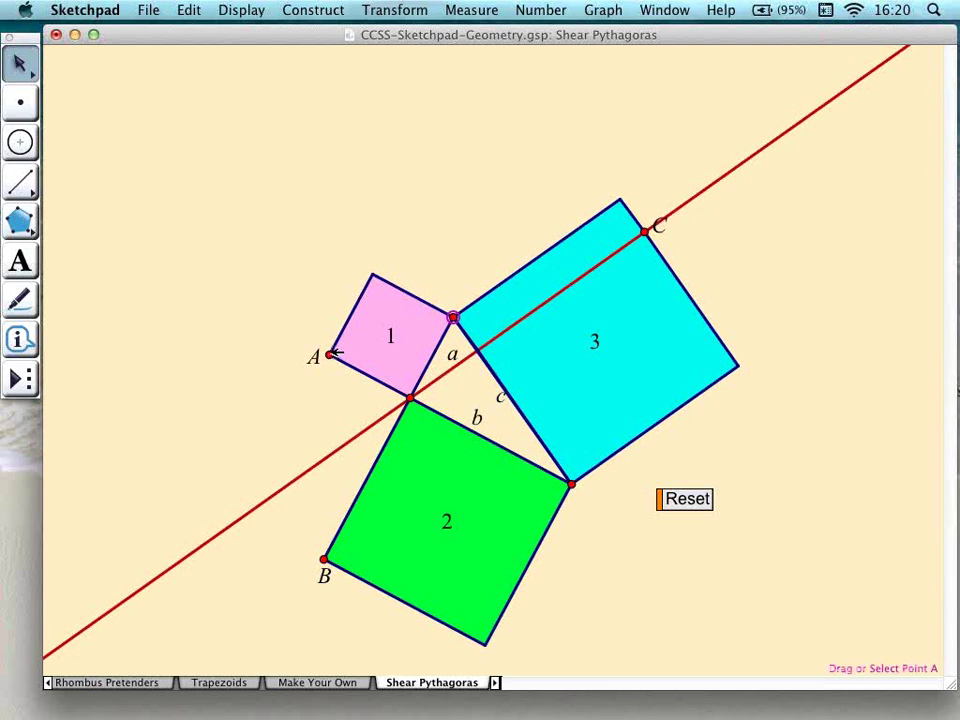
pyautogui.moveTo(330, 354)
pyautogui.mouseDown()
pyautogui.moveTo(321, 362)
pyautogui.moveTo(343, 331)
pyautogui.moveTo(326, 362)
pyautogui.moveTo(327, 338)
pyautogui.mouseUp()
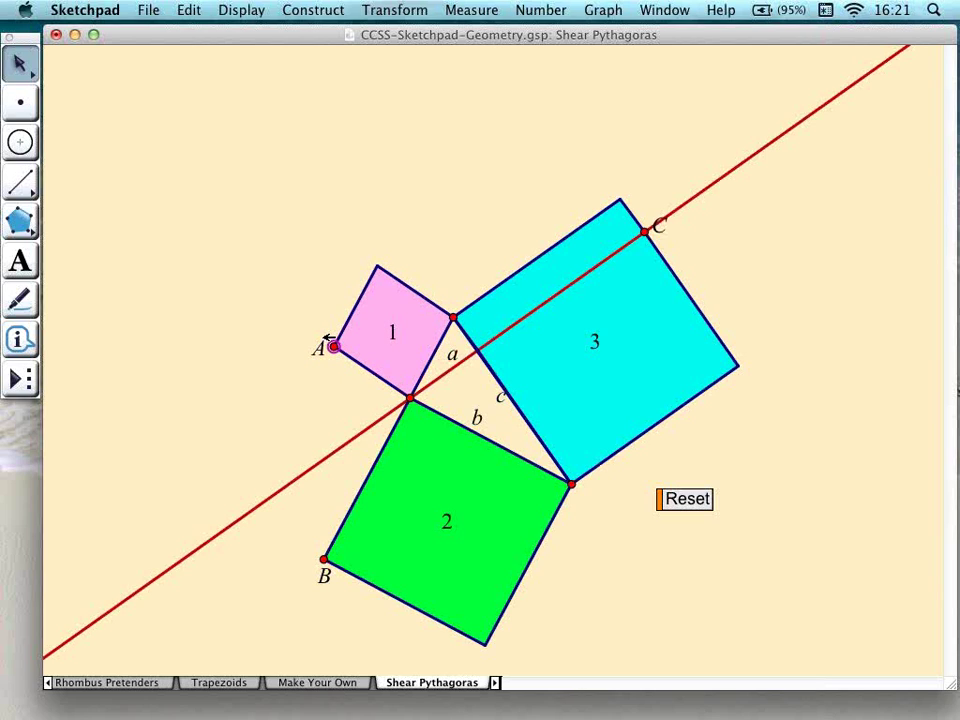
pyautogui.click(309, 278)
# Draw two segments from a shared endpoint in the empty area above square 1: a short slanted one and a longer nearly horizontal one.
pyautogui.click(26, 188)
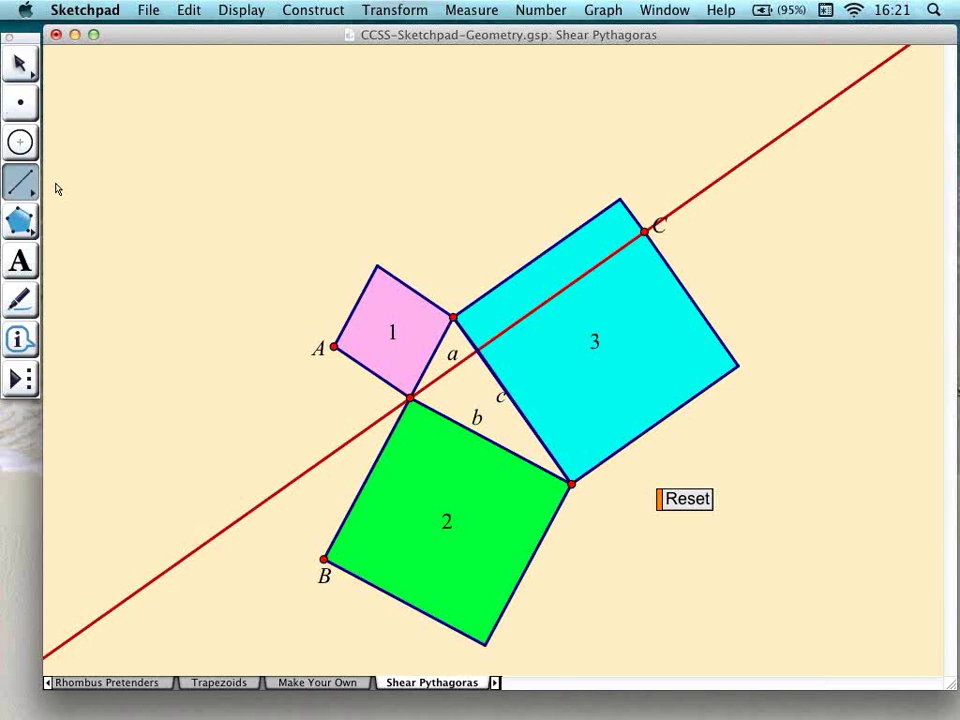
pyautogui.click(120, 193)
pyautogui.click(173, 117)
pyautogui.click(120, 193)
pyautogui.click(264, 199)
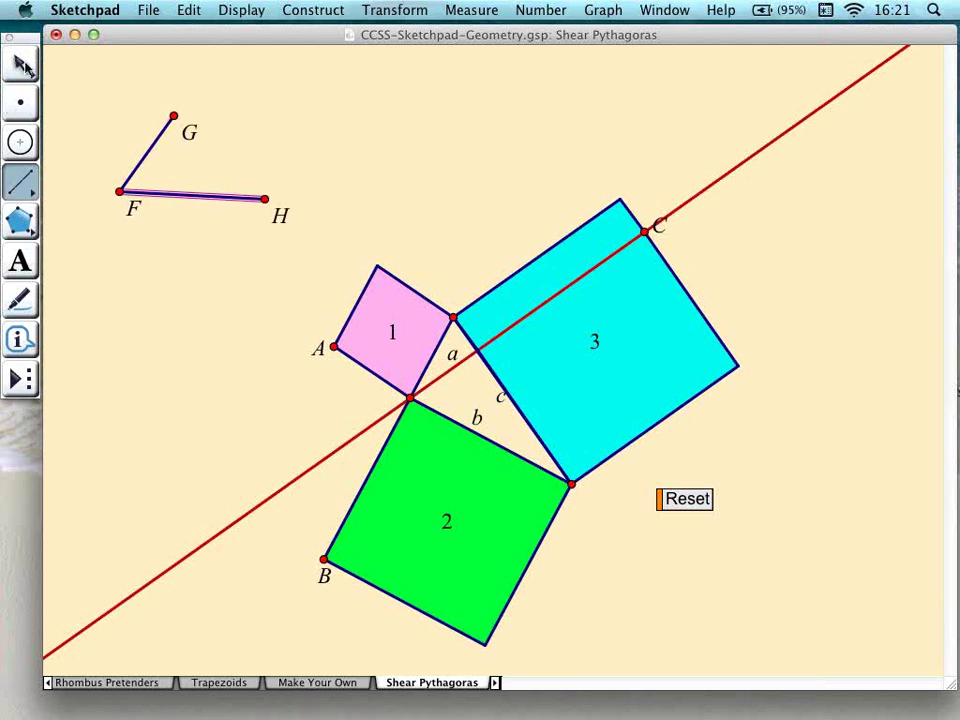
pyautogui.click(18, 62)
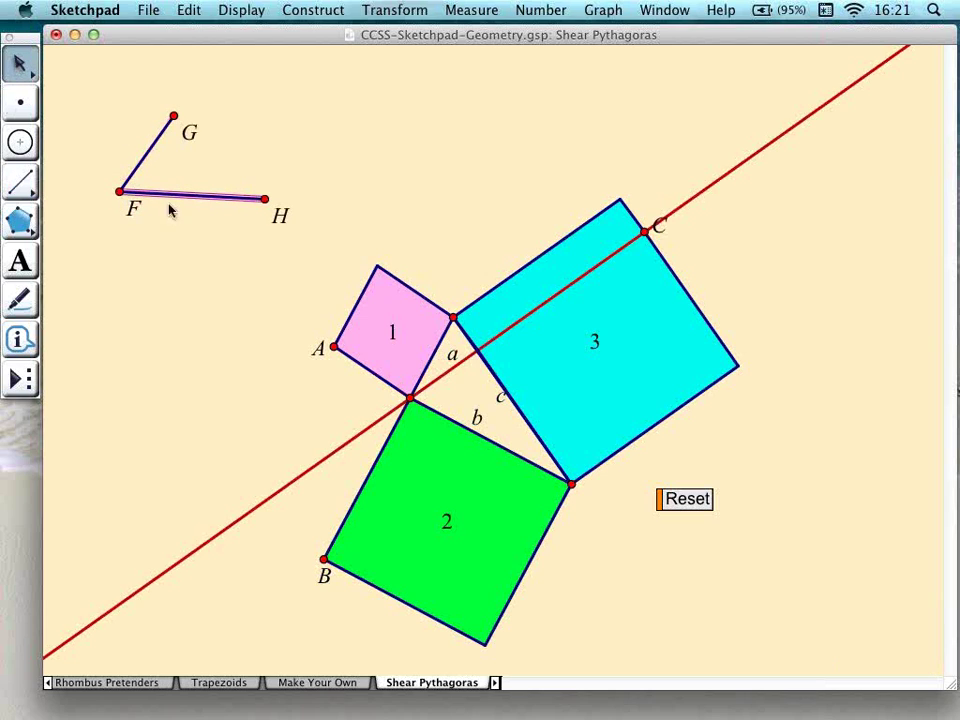
pyautogui.click(107, 128)
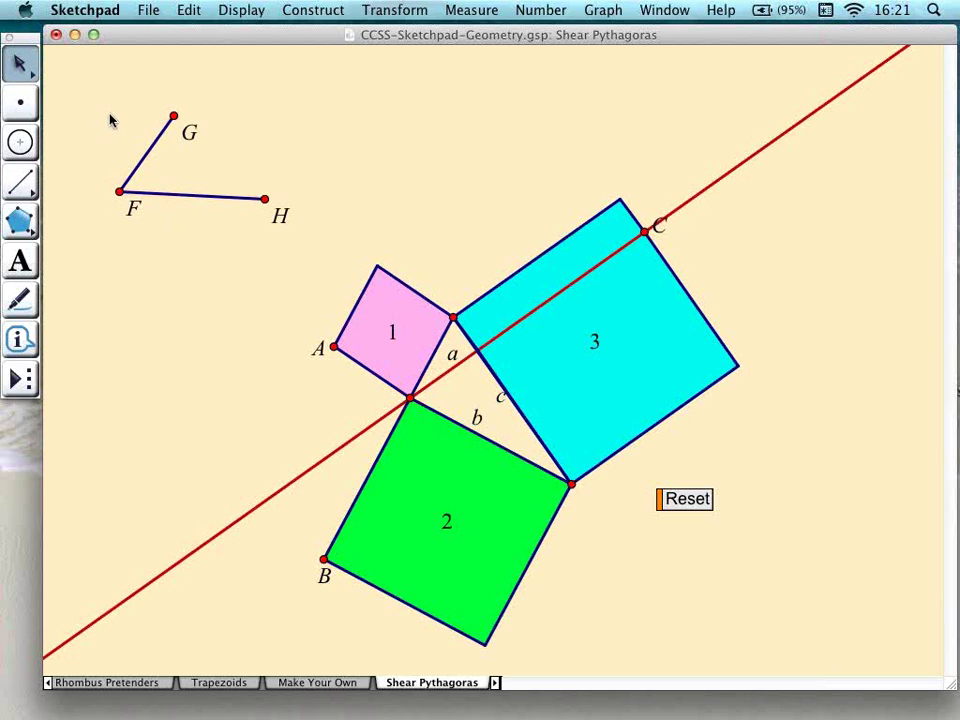
# Construct a line through point G parallel to segment FH.
pyautogui.click(173, 116)
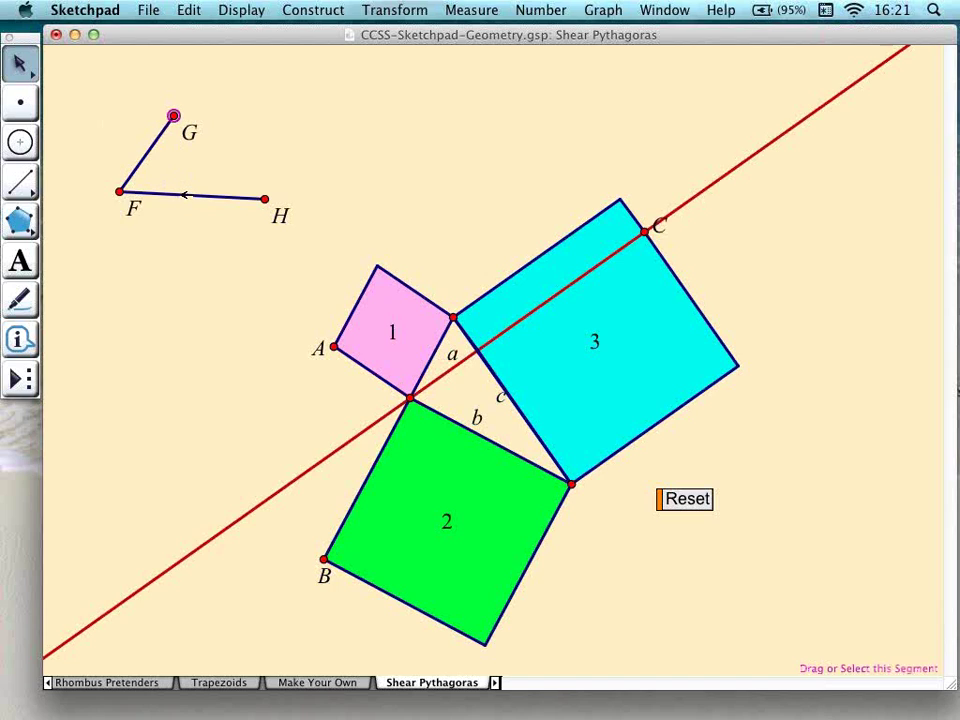
pyautogui.click(185, 194)
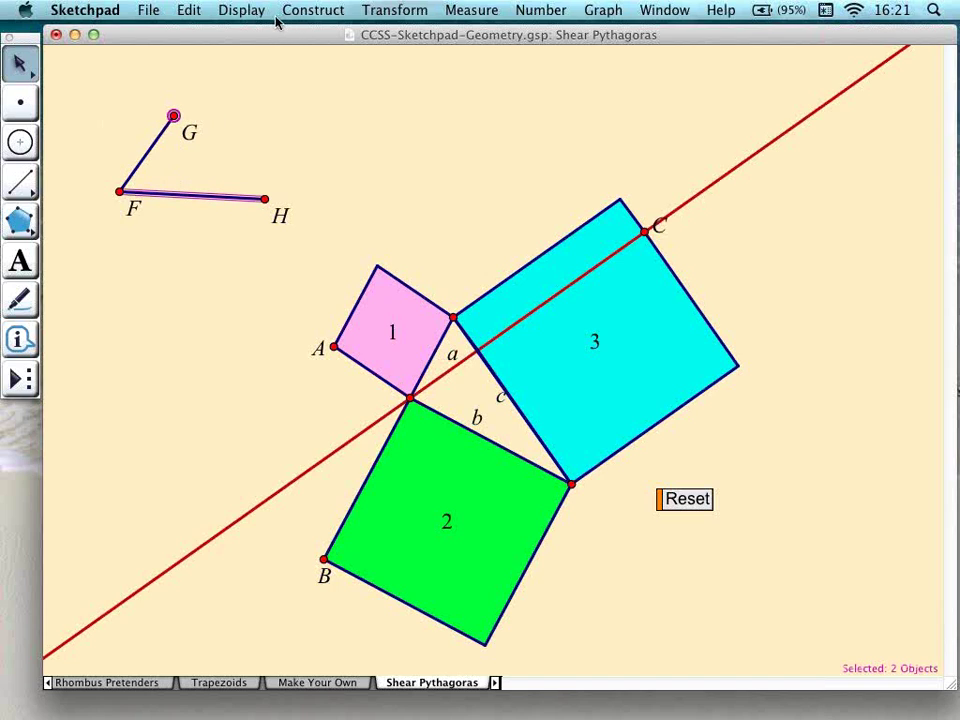
pyautogui.click(118, 132)
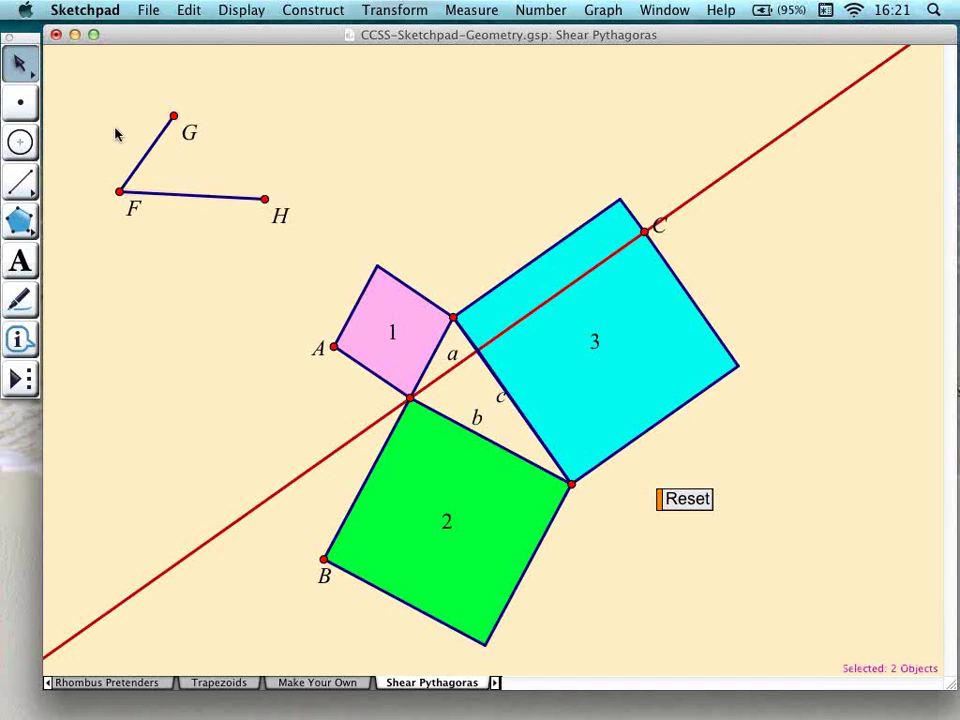
pyautogui.click(174, 115)
pyautogui.click(204, 195)
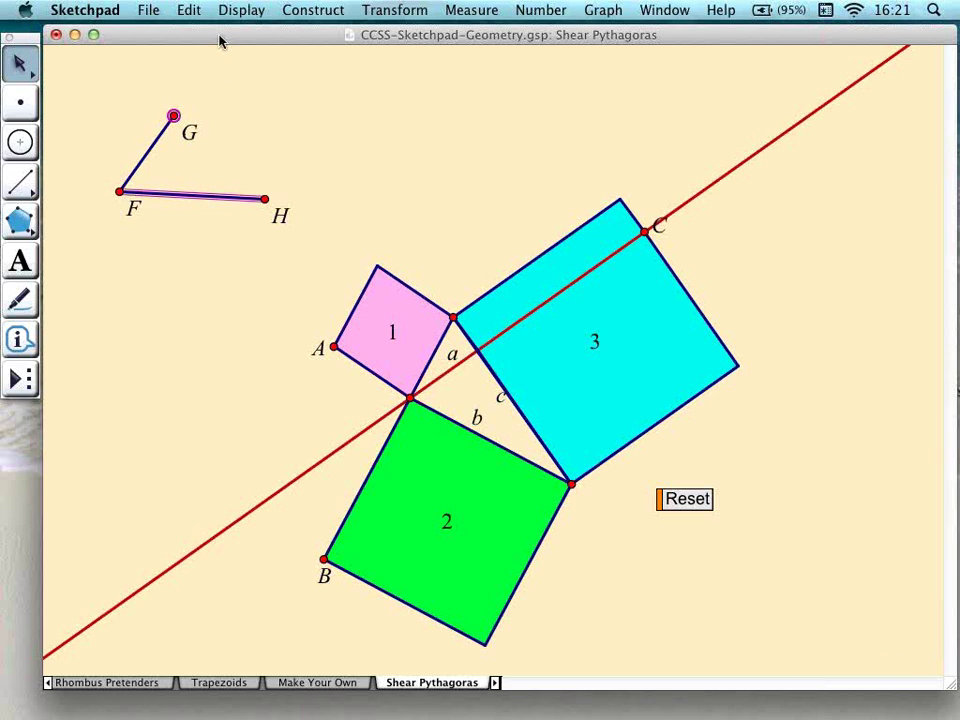
pyautogui.click(304, 14)
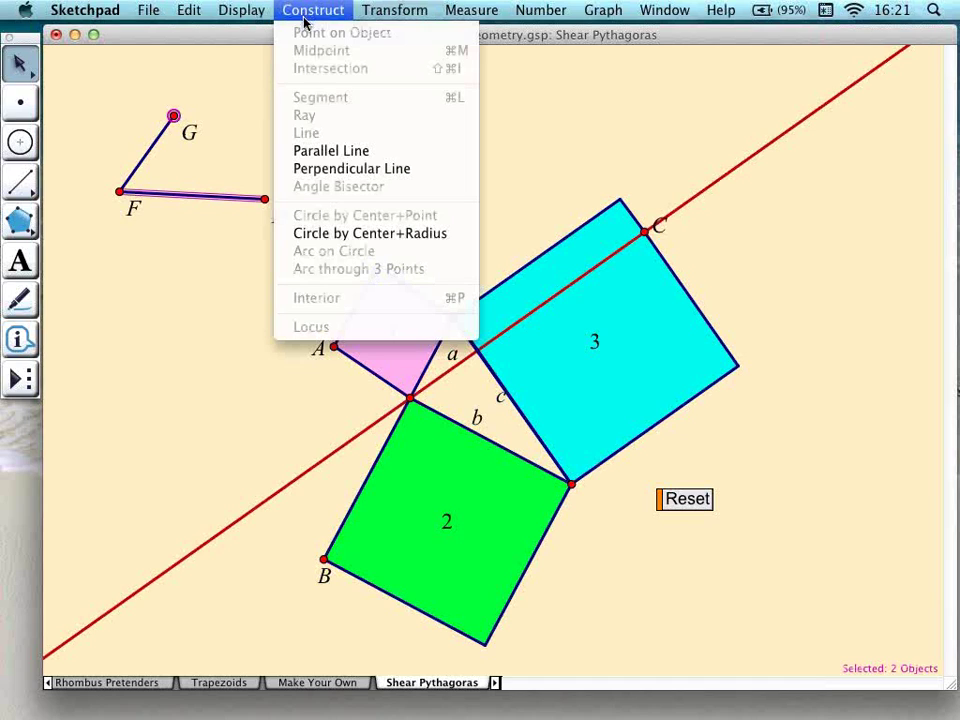
pyautogui.click(326, 153)
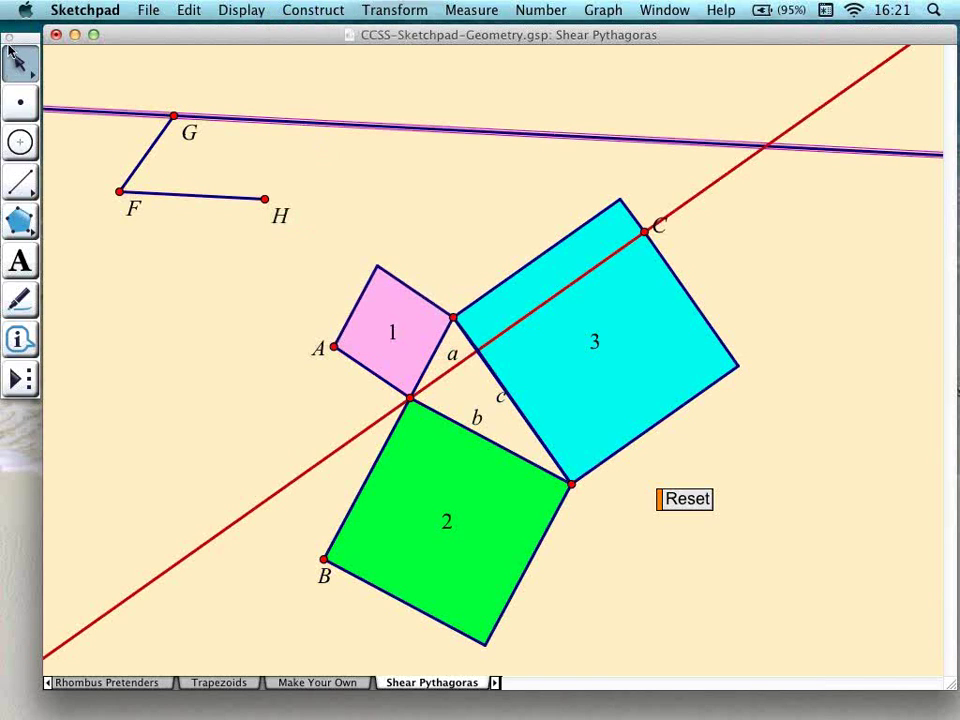
pyautogui.click(180, 133)
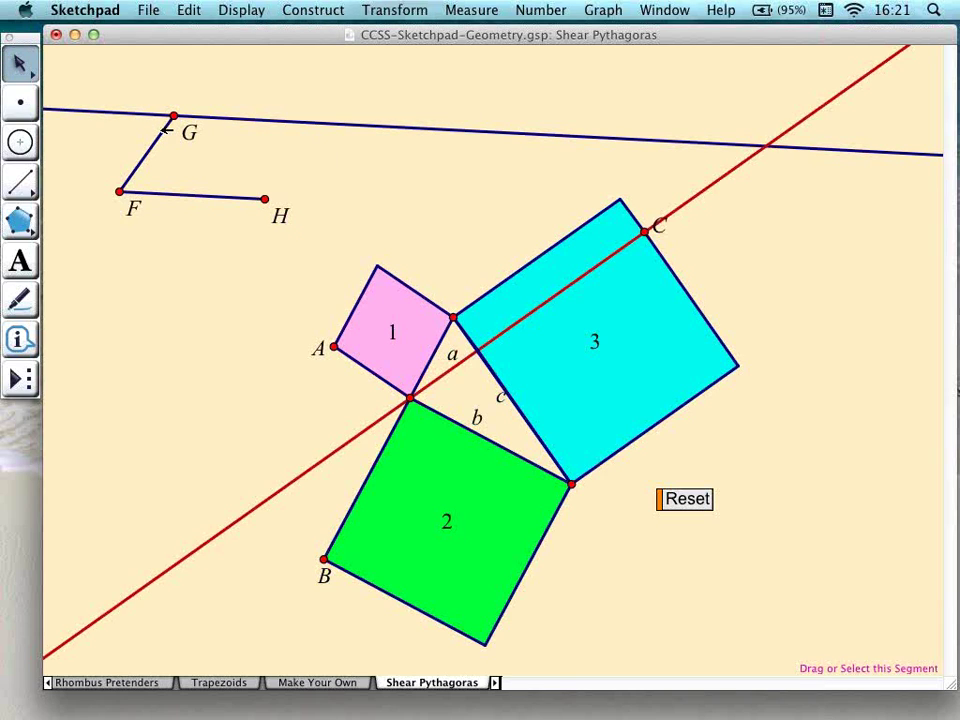
# Replace segment FG with a segment from F to a new point on the parallel line, left of G.
pyautogui.click(165, 134)
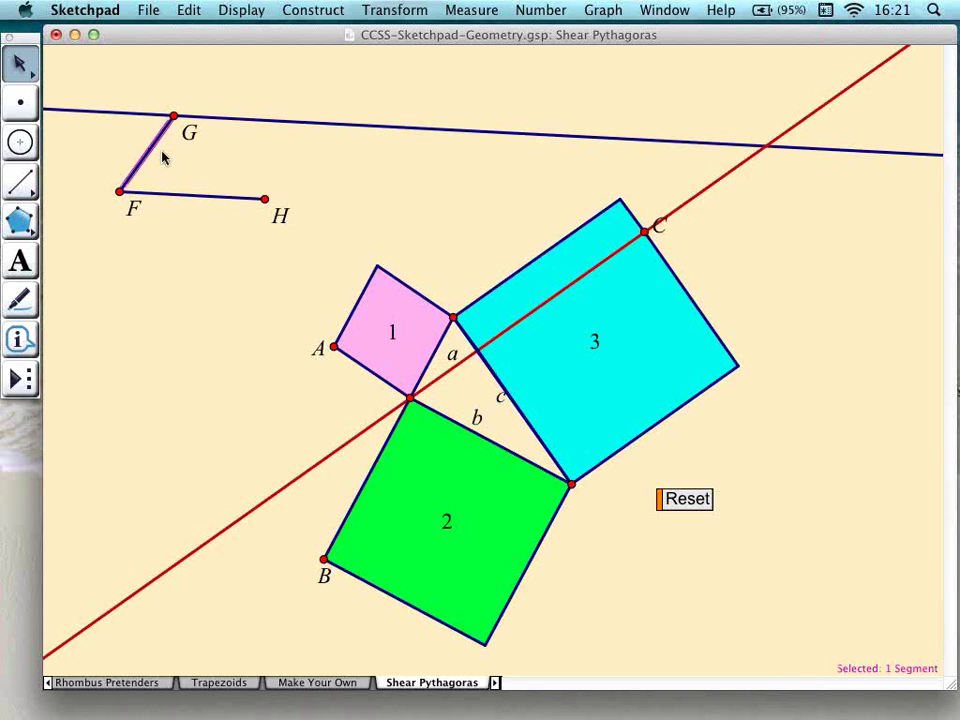
pyautogui.press('Delete')
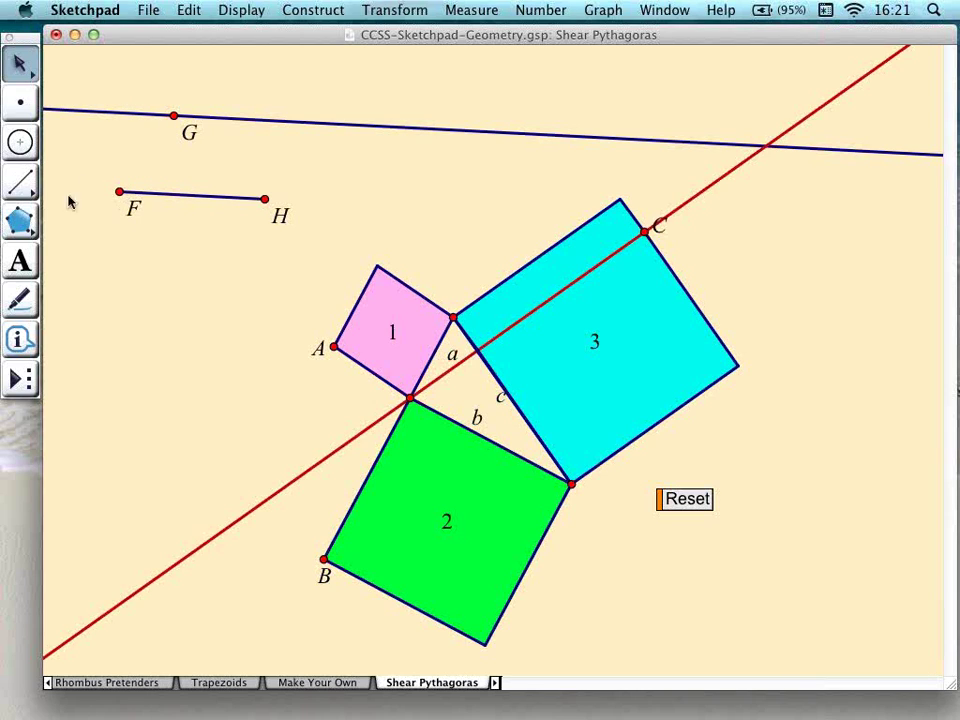
pyautogui.click(19, 190)
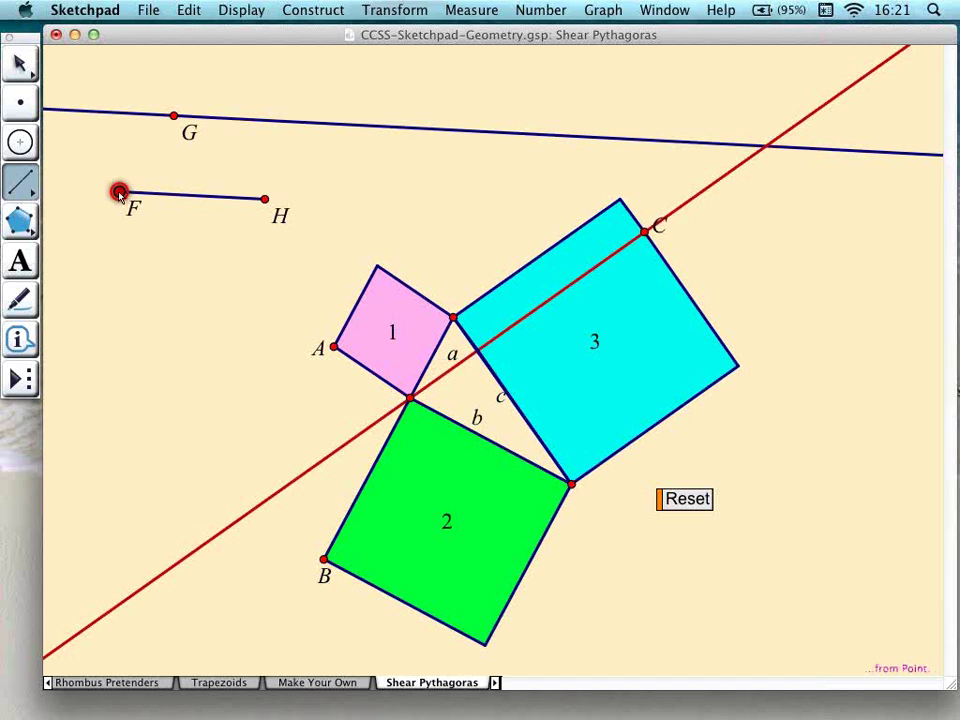
pyautogui.moveTo(118, 190); pyautogui.dragTo(108, 114)
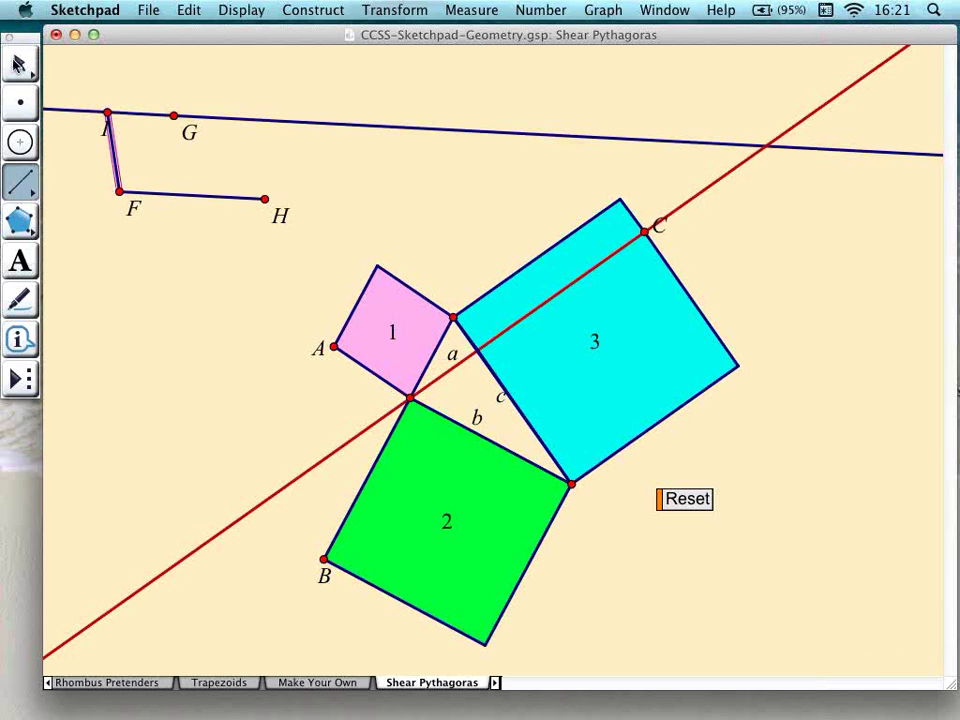
# Construct a line through point H parallel to segment FI.
pyautogui.click(19, 63)
pyautogui.click(254, 188)
pyautogui.click(264, 199)
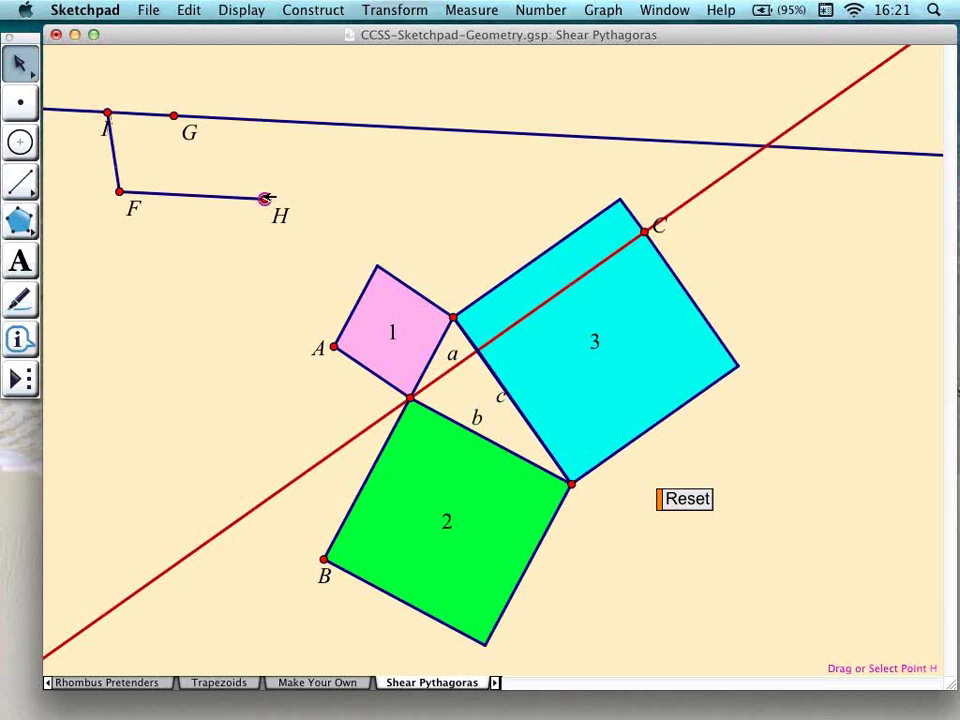
pyautogui.click(110, 128)
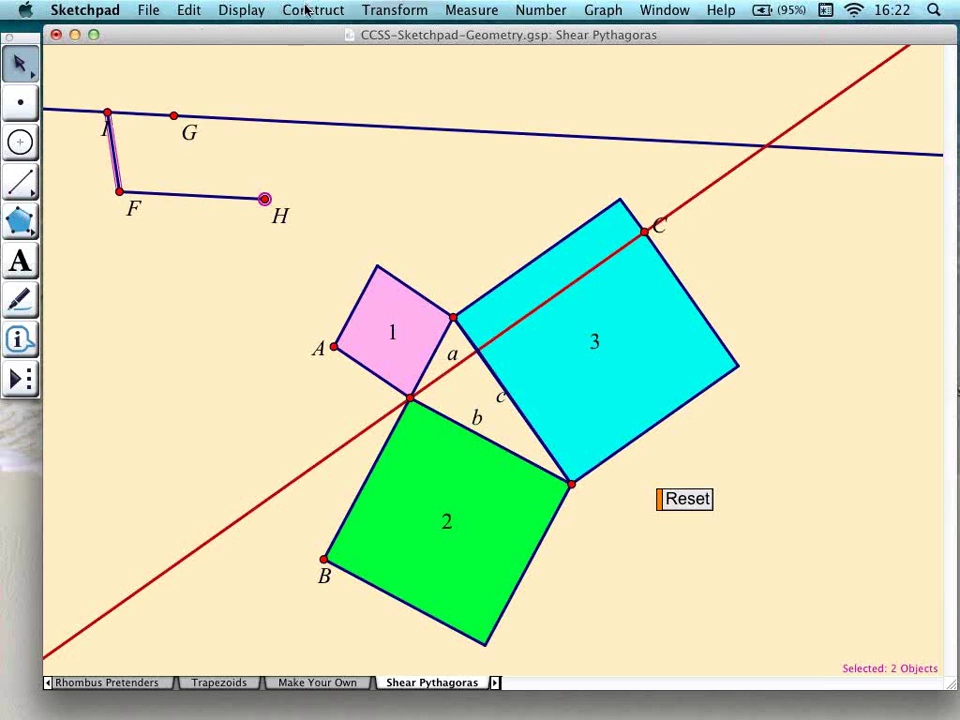
pyautogui.click(310, 10)
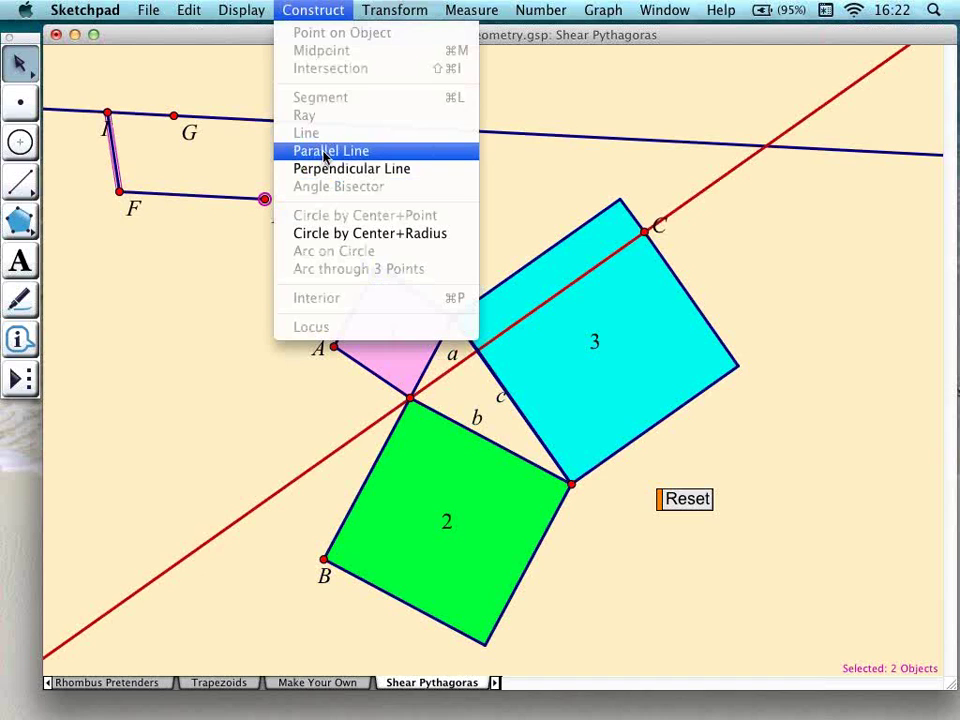
pyautogui.click(324, 151)
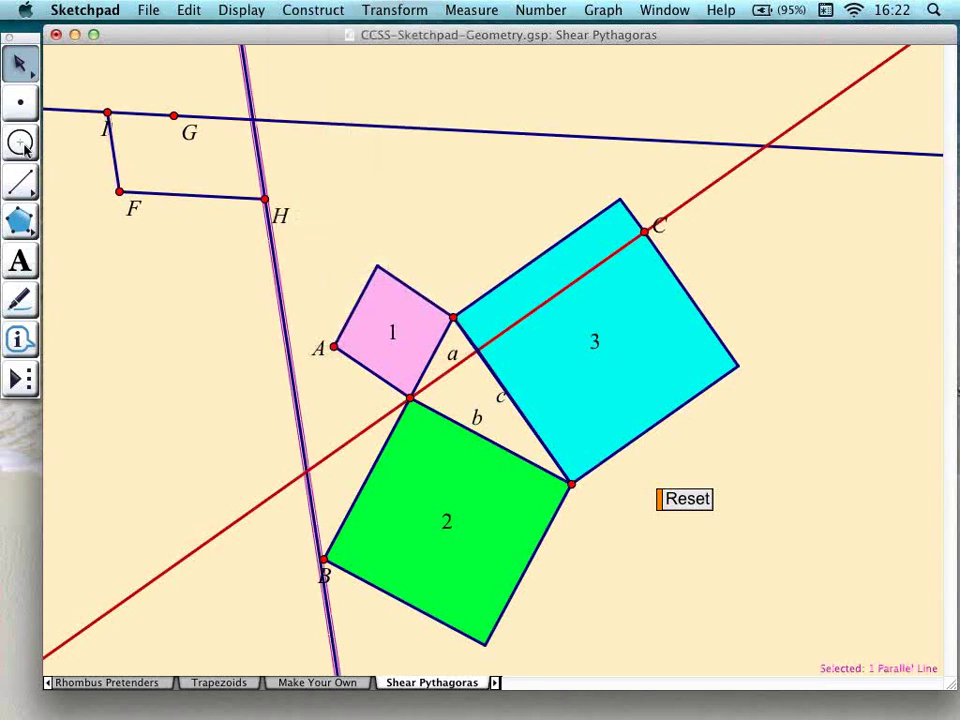
# Draw a segment from the intersection of the two parallel lines to H, and hide the line through H.
pyautogui.hotkey('shift', 'Down')
pyautogui.hotkey('shift', 'Down')
pyautogui.hotkey('shift', 'Down')
pyautogui.moveTo(252, 121); pyautogui.dragTo(265, 199)
pyautogui.click(20, 62)
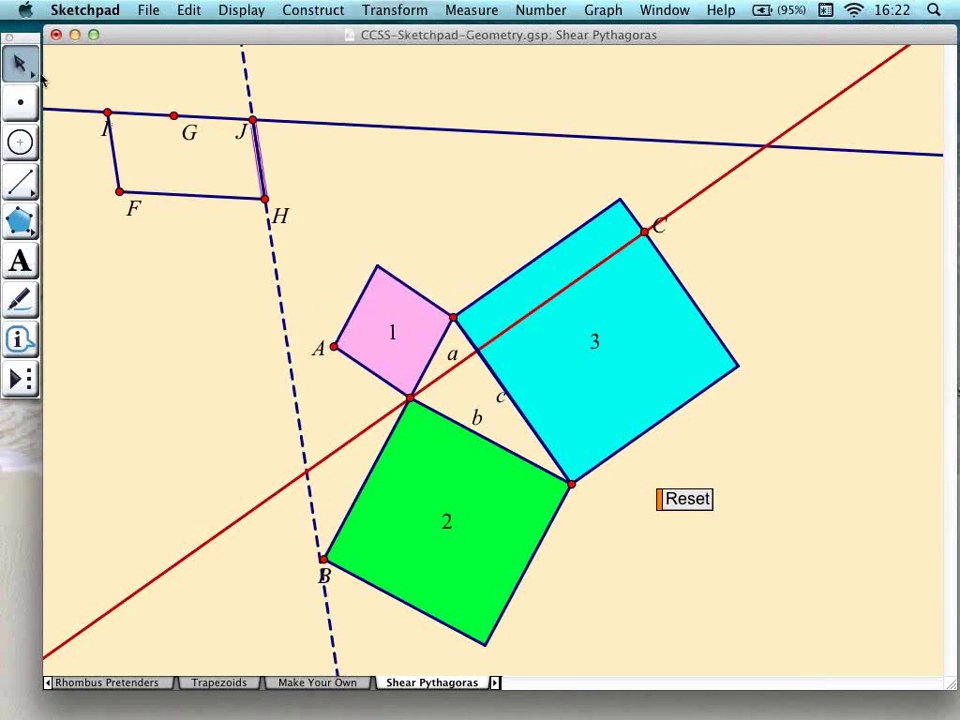
pyautogui.click(250, 92)
pyautogui.click(250, 92)
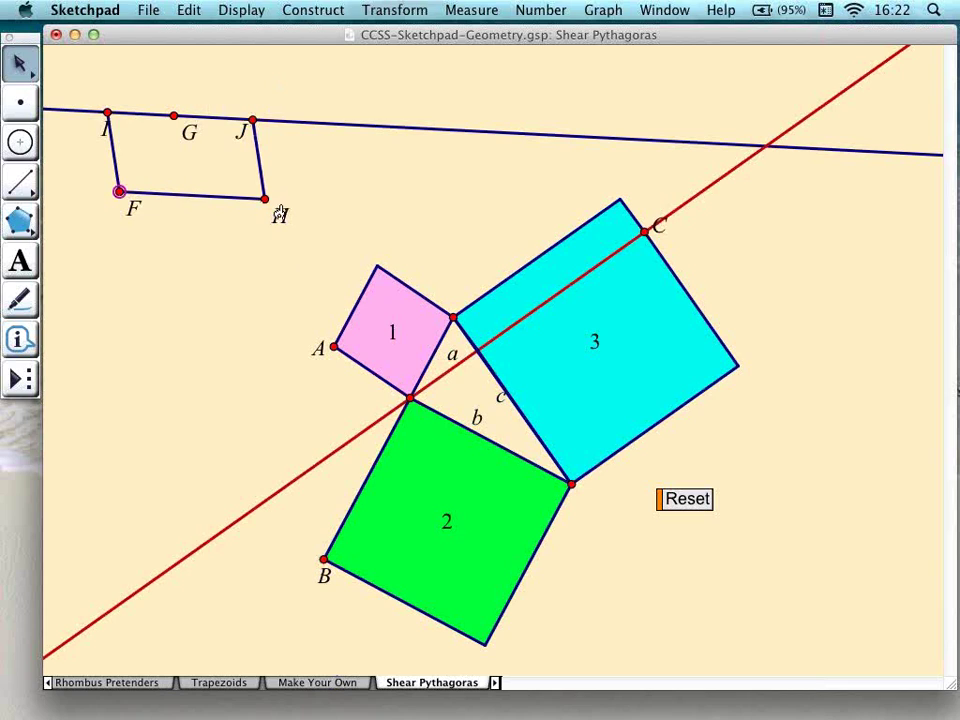
# Construct the filled interior of the parallelogram with vertices F, H, J and I.
pyautogui.click(254, 118)
pyautogui.click(107, 112)
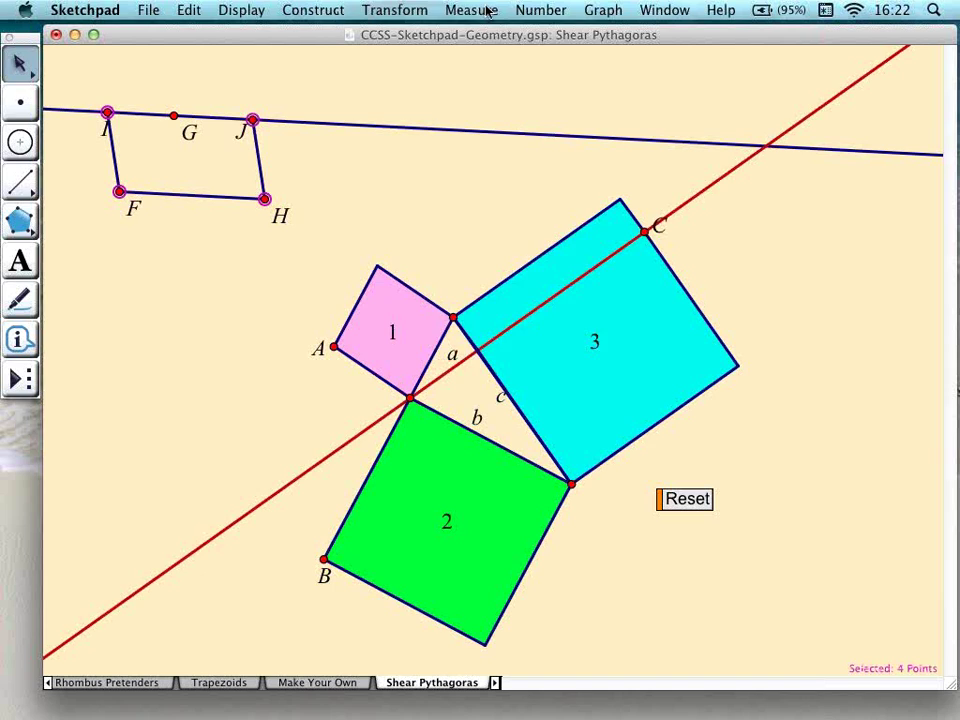
pyautogui.click(487, 12)
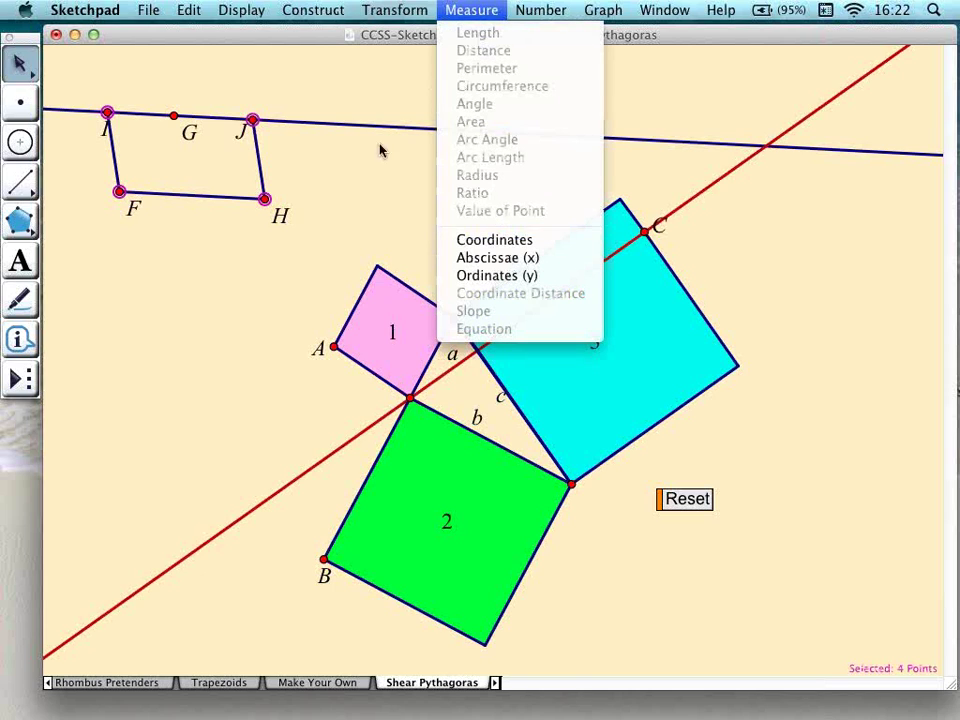
pyautogui.click(276, 180)
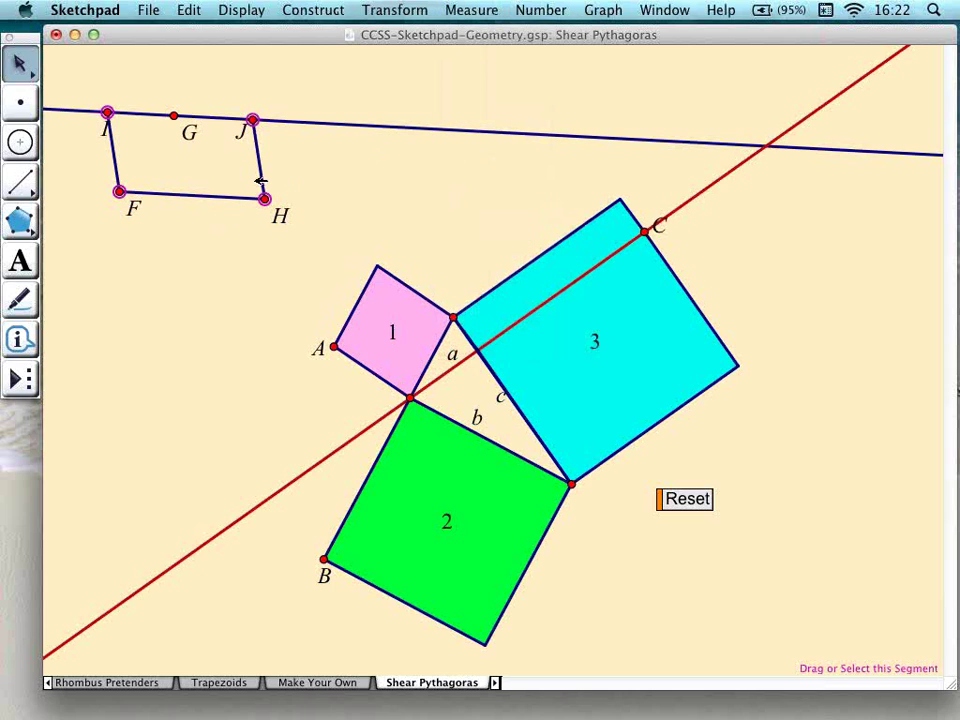
pyautogui.press('super+p')
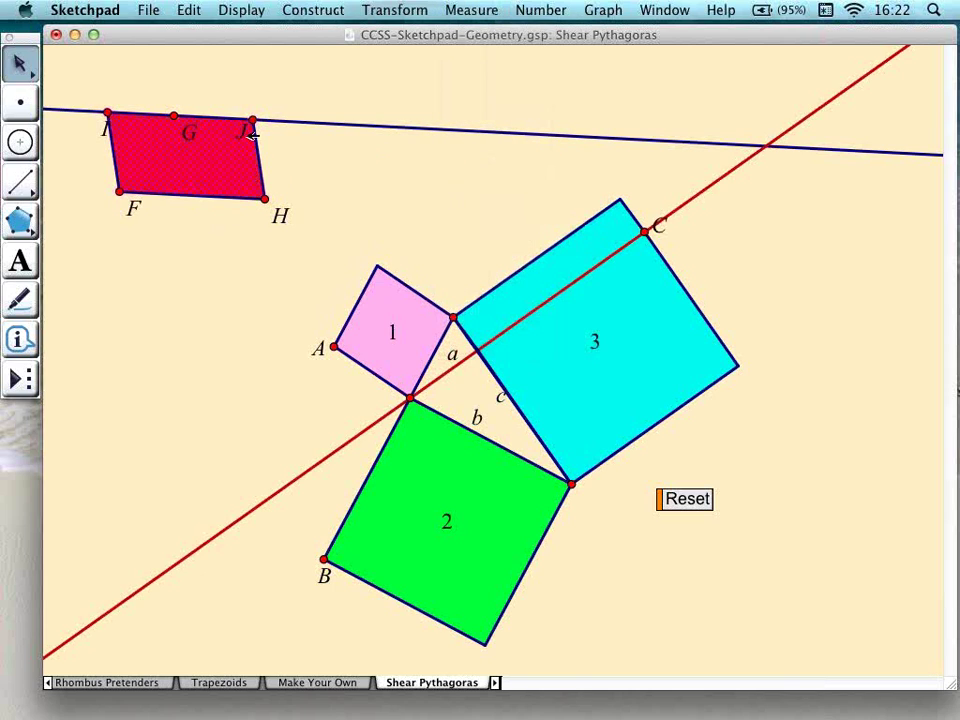
# Measure the area of the parallelogram interior FHJI and clear the selection.
pyautogui.click(471, 10)
pyautogui.click(488, 123)
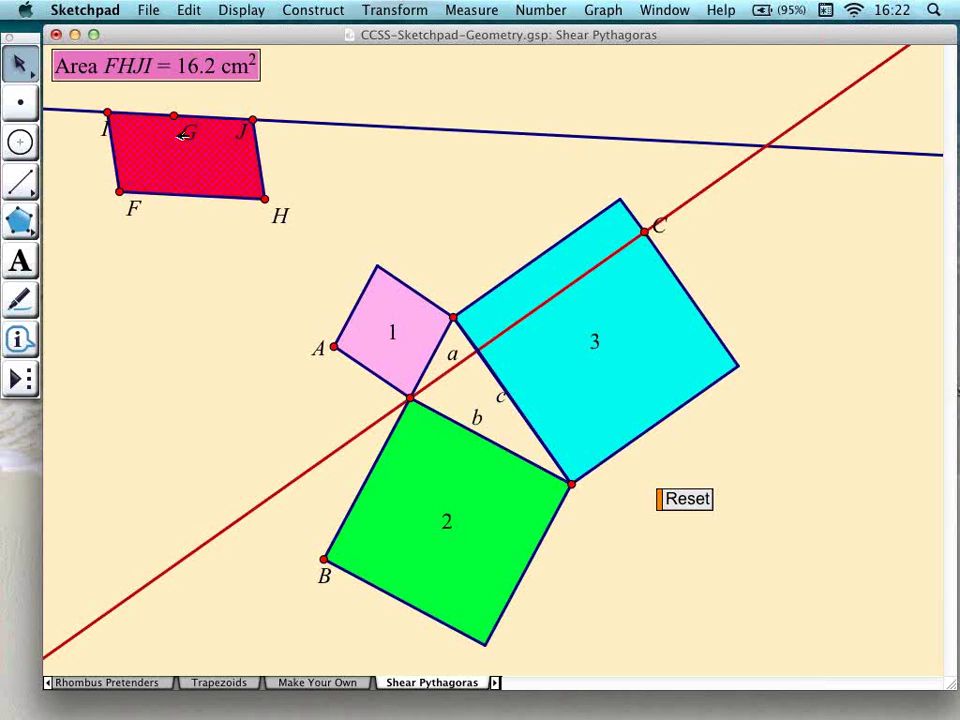
pyautogui.press('Escape')
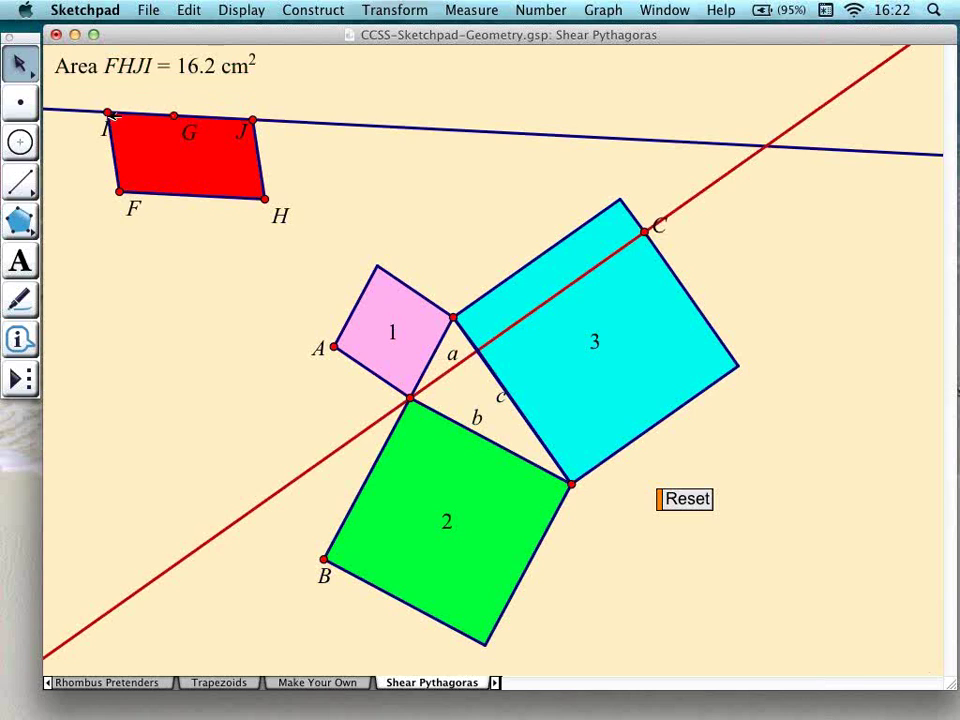
# Shear parallelogram FHJI until its slanted sides are vertical, and shear square 1 with point A before returning it to nearly square.
pyautogui.moveTo(108, 113)
pyautogui.mouseDown()
pyautogui.moveTo(313, 109)
pyautogui.moveTo(75, 109)
pyautogui.moveTo(242, 116)
pyautogui.moveTo(94, 109)
pyautogui.moveTo(190, 116)
pyautogui.moveTo(111, 108)
pyautogui.moveTo(118, 113)
pyautogui.mouseUp()
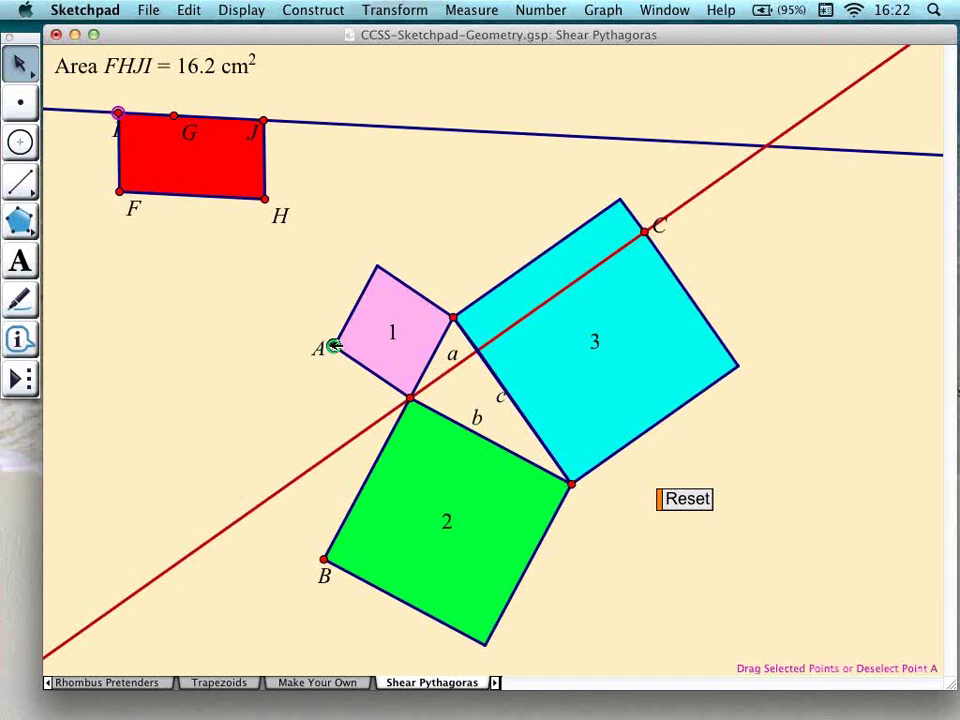
pyautogui.moveTo(333, 347); pyautogui.dragTo(324, 378)
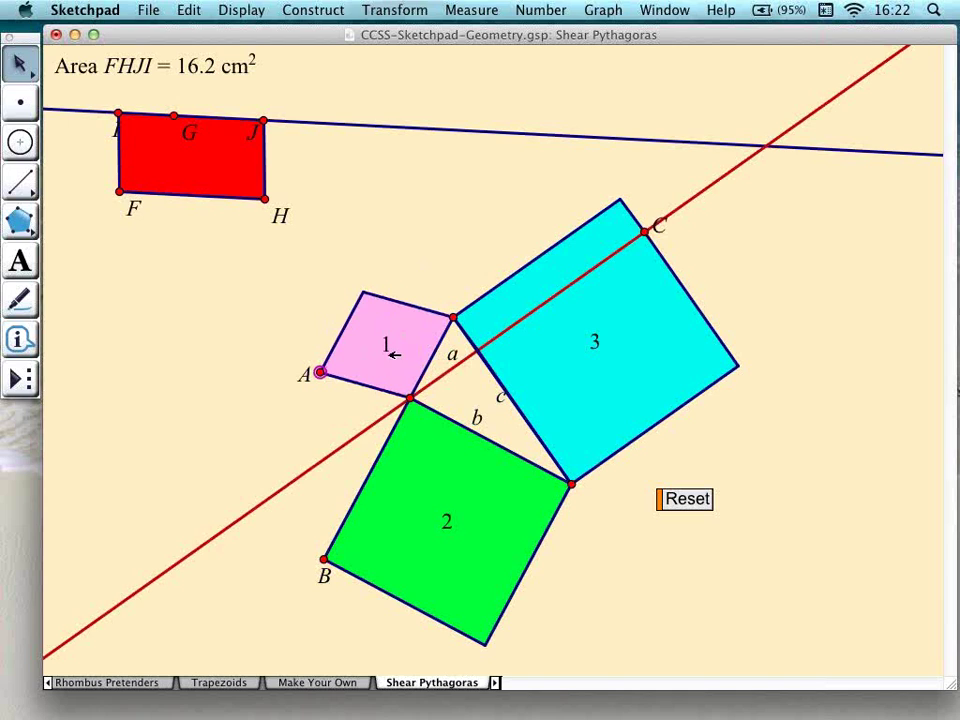
pyautogui.moveTo(319, 372)
pyautogui.mouseDown()
pyautogui.moveTo(304, 400)
pyautogui.moveTo(311, 429)
pyautogui.moveTo(311, 405)
pyautogui.moveTo(418, 214)
pyautogui.moveTo(335, 345)
pyautogui.mouseUp()
# Hide the whole parallelogram FHJI construction, including its parallel line and area measurement.
pyautogui.moveTo(311, 214)
pyautogui.mouseDown()
pyautogui.moveTo(214, 180)
pyautogui.moveTo(87, 95)
pyautogui.mouseUp()
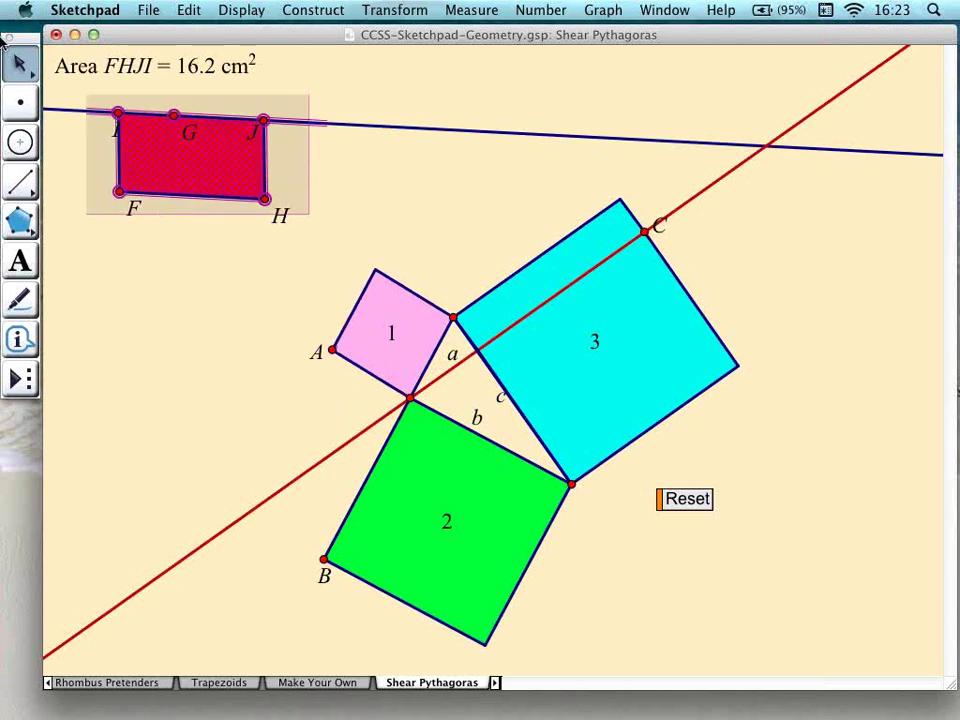
pyautogui.keyDown('shift'); pyautogui.click(150, 66); pyautogui.keyUp('shift')
pyautogui.press('super+h')
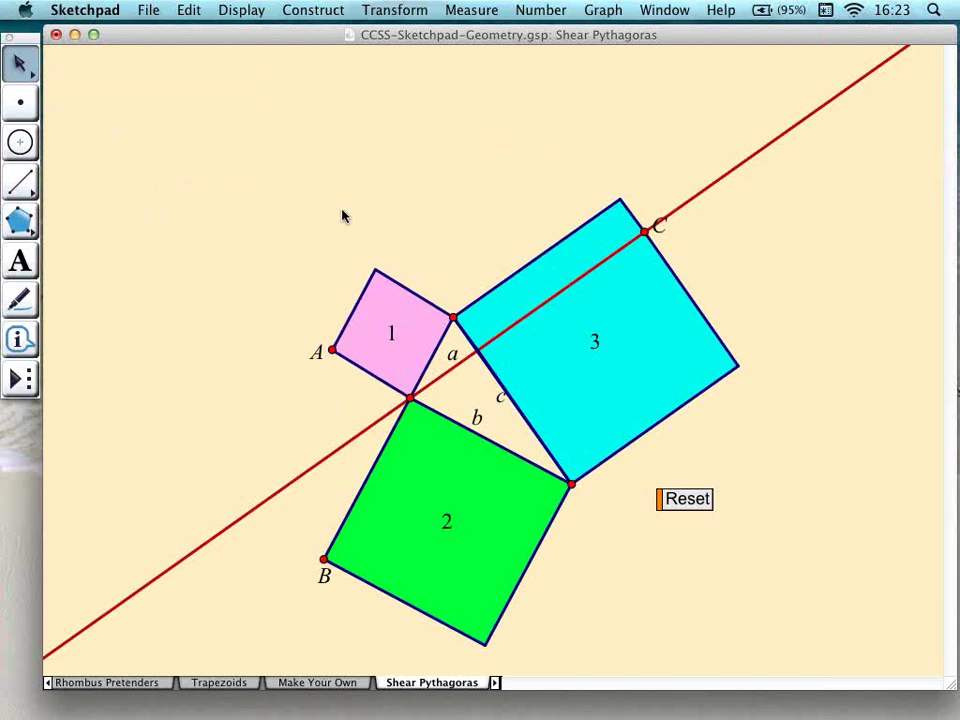
# Measure the area of square 1, adjust point A slightly, and clear the selection.
pyautogui.click(397, 300)
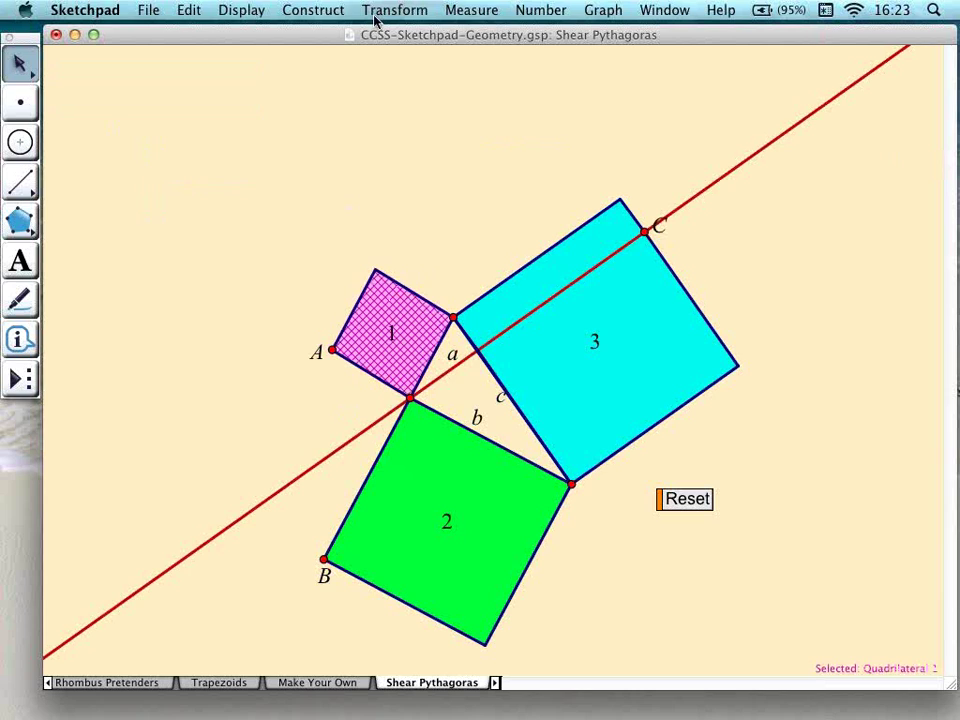
pyautogui.click(467, 12)
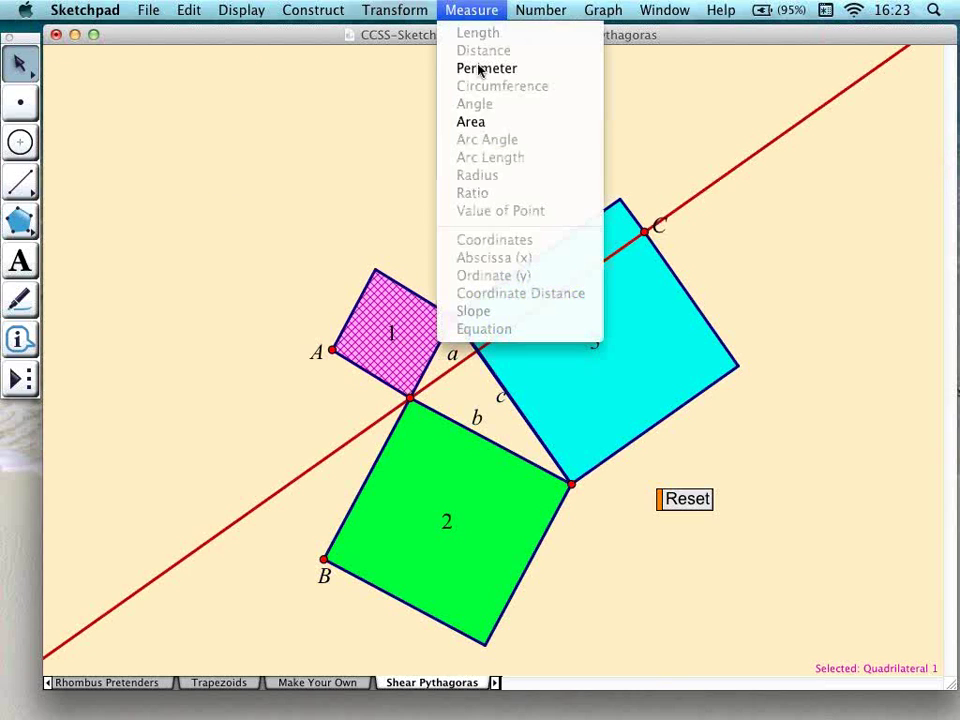
pyautogui.click(481, 122)
pyautogui.click(482, 129)
pyautogui.moveTo(328, 351)
pyautogui.mouseDown()
pyautogui.moveTo(292, 418)
pyautogui.moveTo(360, 298)
pyautogui.moveTo(332, 349)
pyautogui.moveTo(328, 328)
pyautogui.moveTo(294, 367)
pyautogui.moveTo(354, 304)
pyautogui.moveTo(298, 411)
pyautogui.moveTo(340, 332)
pyautogui.moveTo(335, 344)
pyautogui.mouseUp()
pyautogui.click(430, 223)
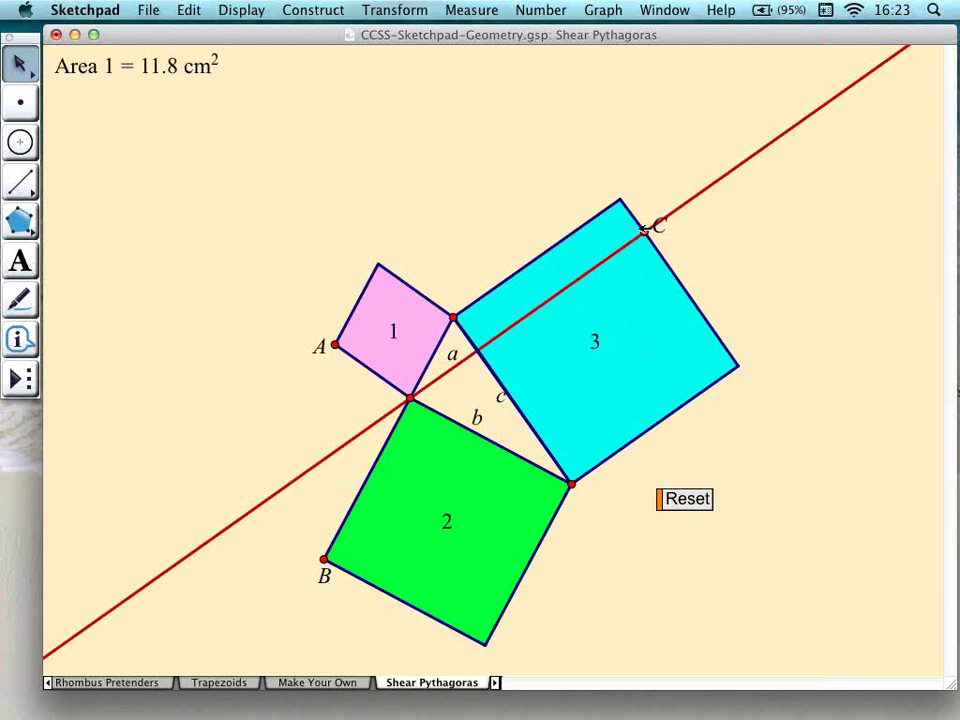
# Shear squares 1 and 2 by moving A and B together onto the red line, and move C until shape 3 fills the triangle.
pyautogui.moveTo(645, 230)
pyautogui.mouseDown()
pyautogui.moveTo(573, 280)
pyautogui.moveTo(645, 231)
pyautogui.mouseUp()
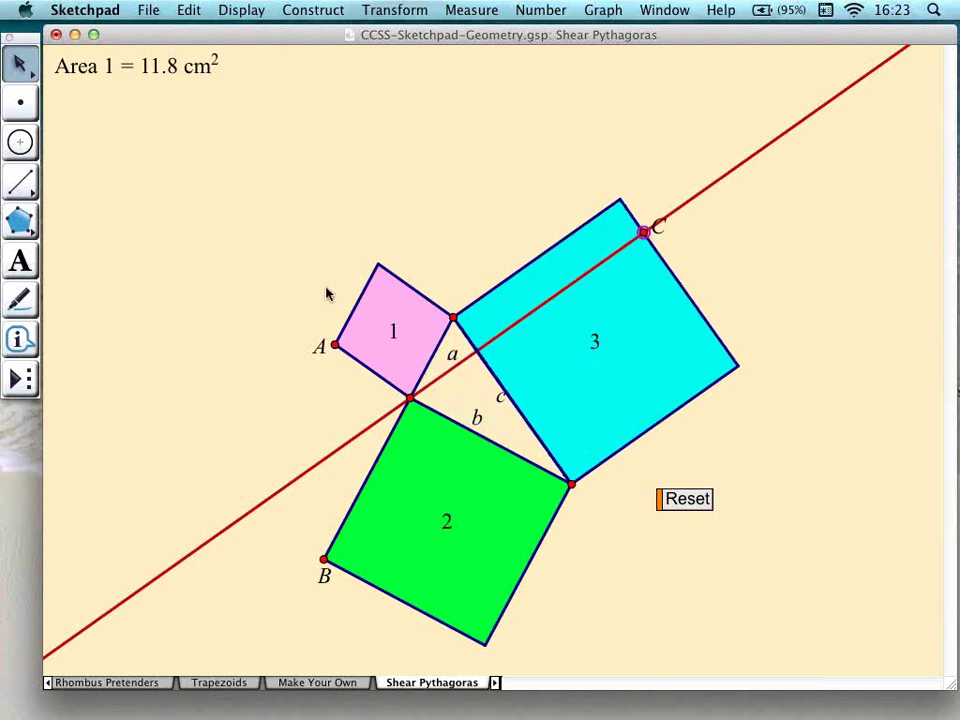
pyautogui.moveTo(338, 344); pyautogui.dragTo(246, 517)
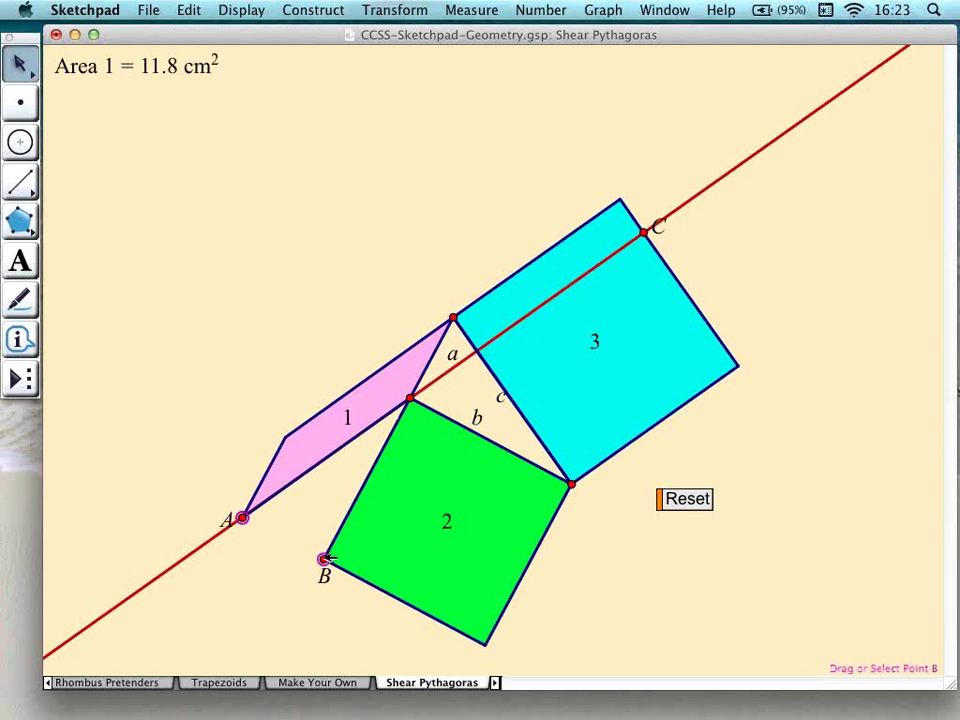
pyautogui.moveTo(323, 558); pyautogui.dragTo(297, 545)
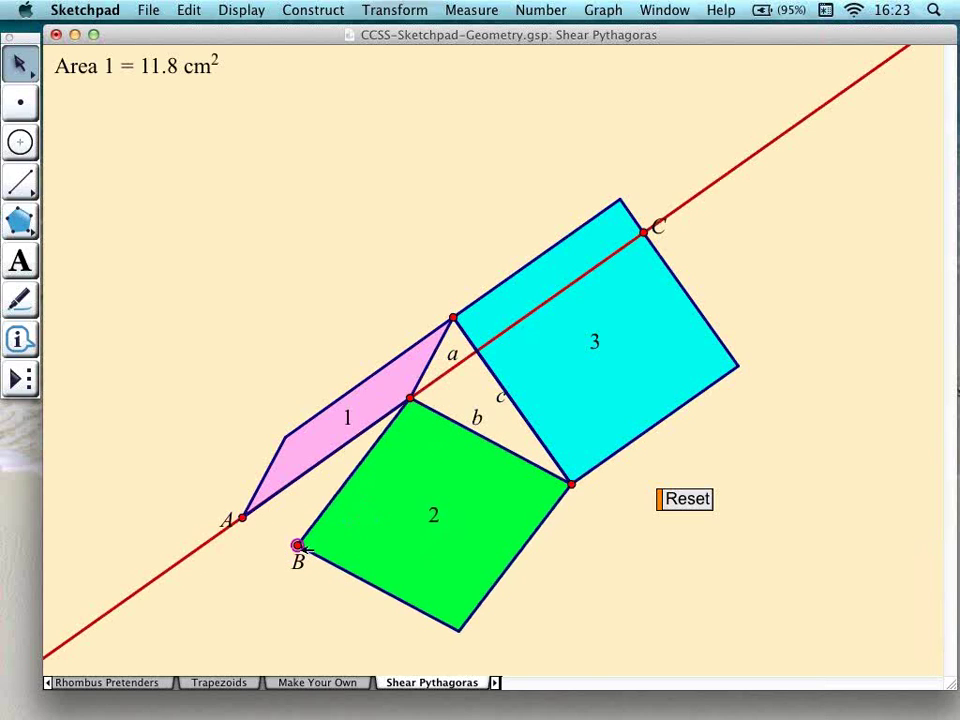
pyautogui.moveTo(297, 545); pyautogui.dragTo(244, 517)
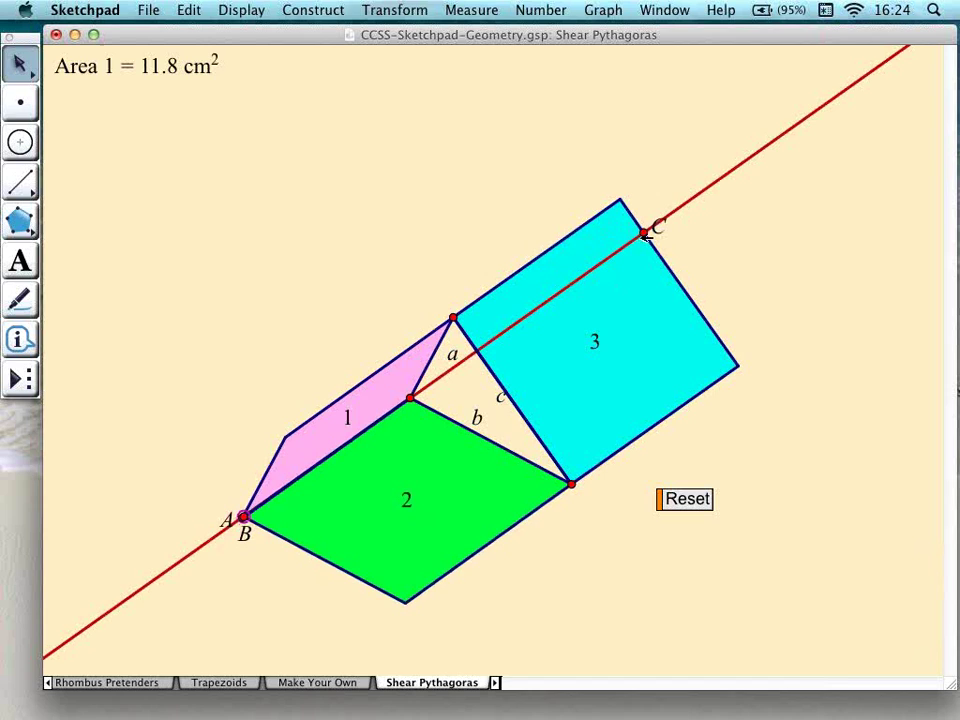
pyautogui.moveTo(643, 231); pyautogui.dragTo(578, 278)
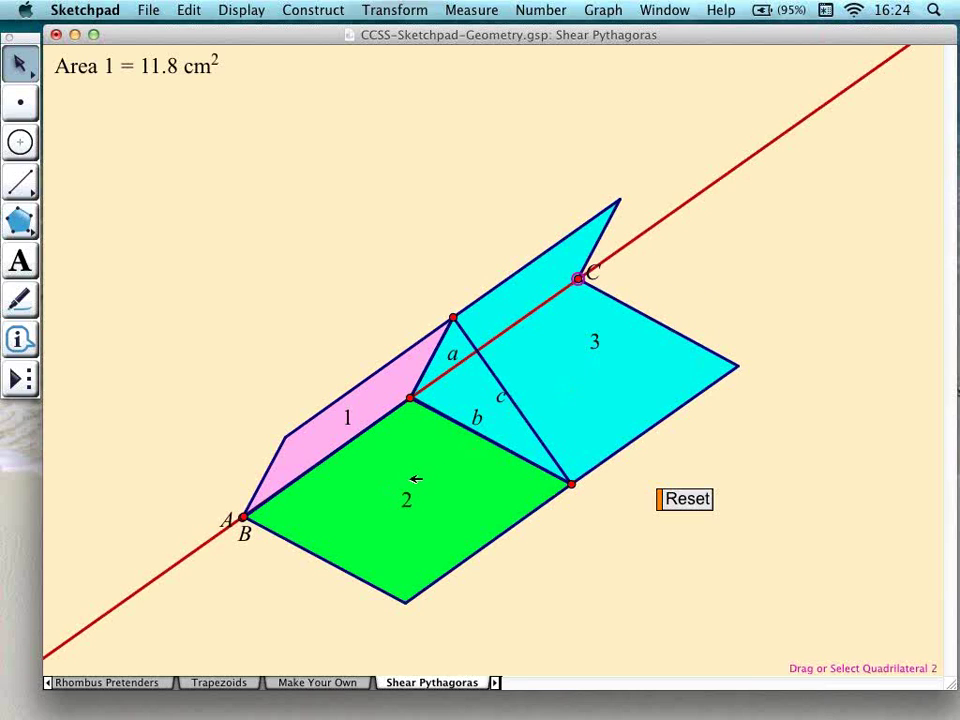
# Highlight sheared shapes 1 and 2 together, and shape 3 separately, to compare them.
pyautogui.click(412, 472)
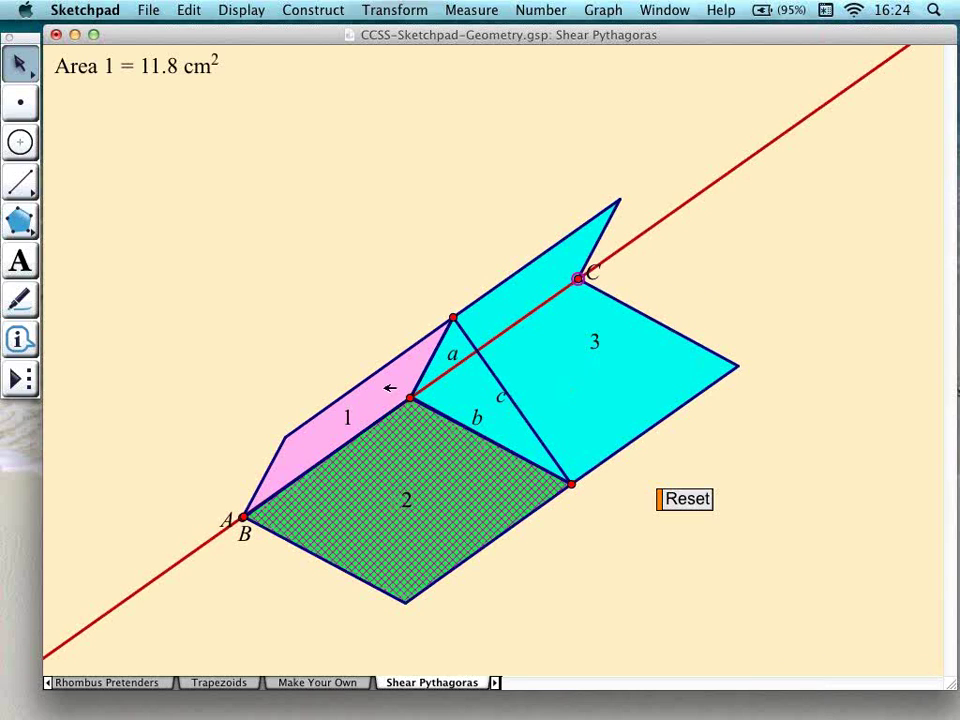
pyautogui.click(388, 389)
pyautogui.click(337, 262)
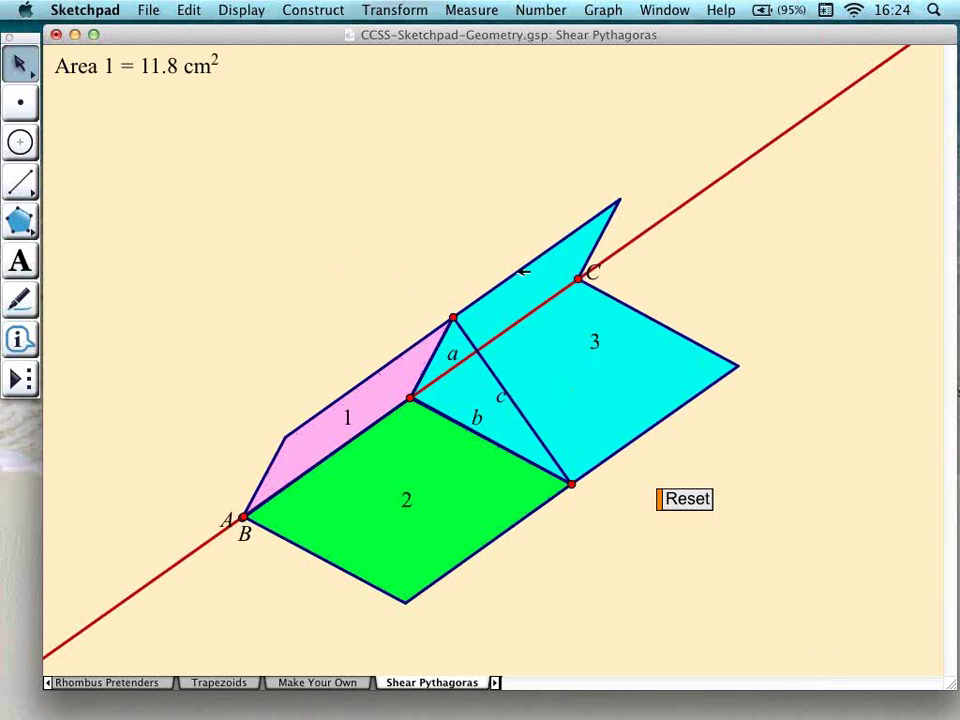
pyautogui.click(596, 362)
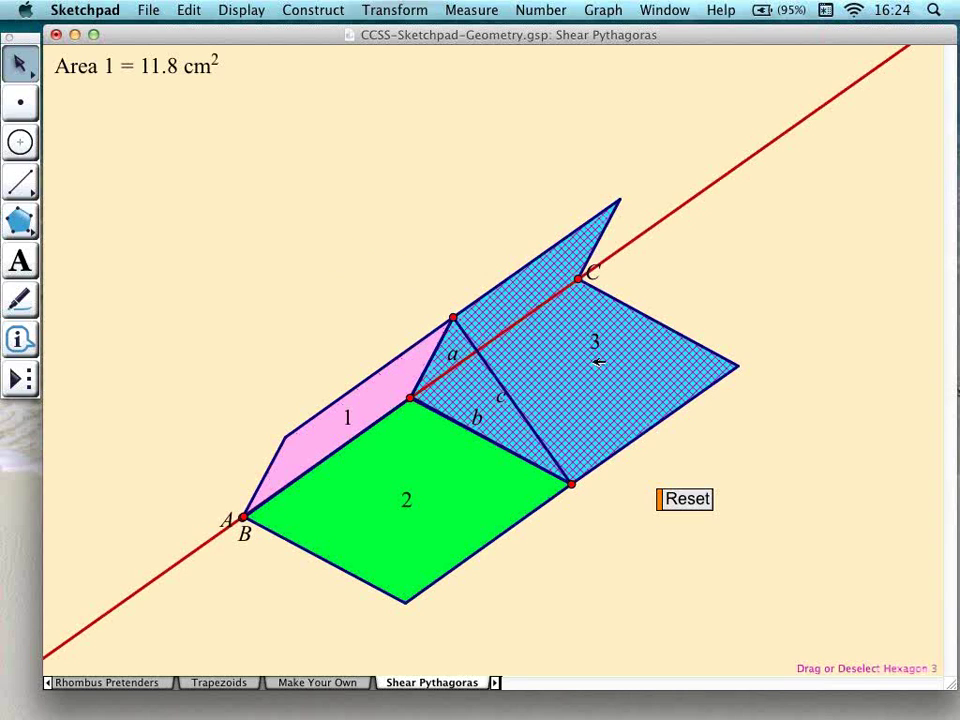
pyautogui.click(553, 320)
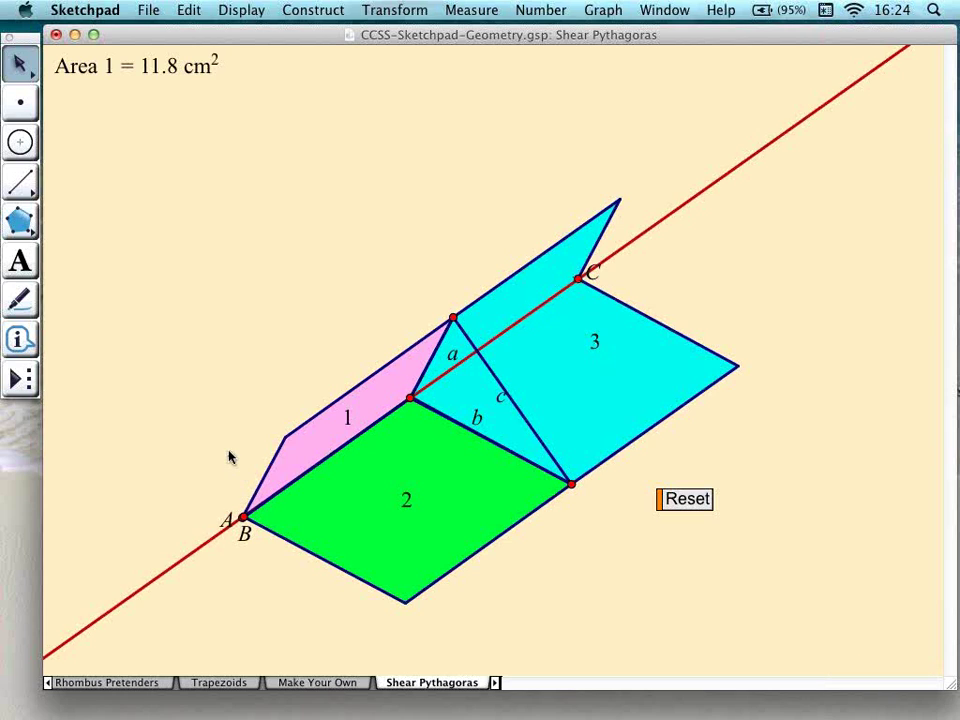
# Undo the shears made with points A, B and C.
pyautogui.press('super+z')
pyautogui.press('super+z')
pyautogui.press('super+z')
pyautogui.press('super+z')
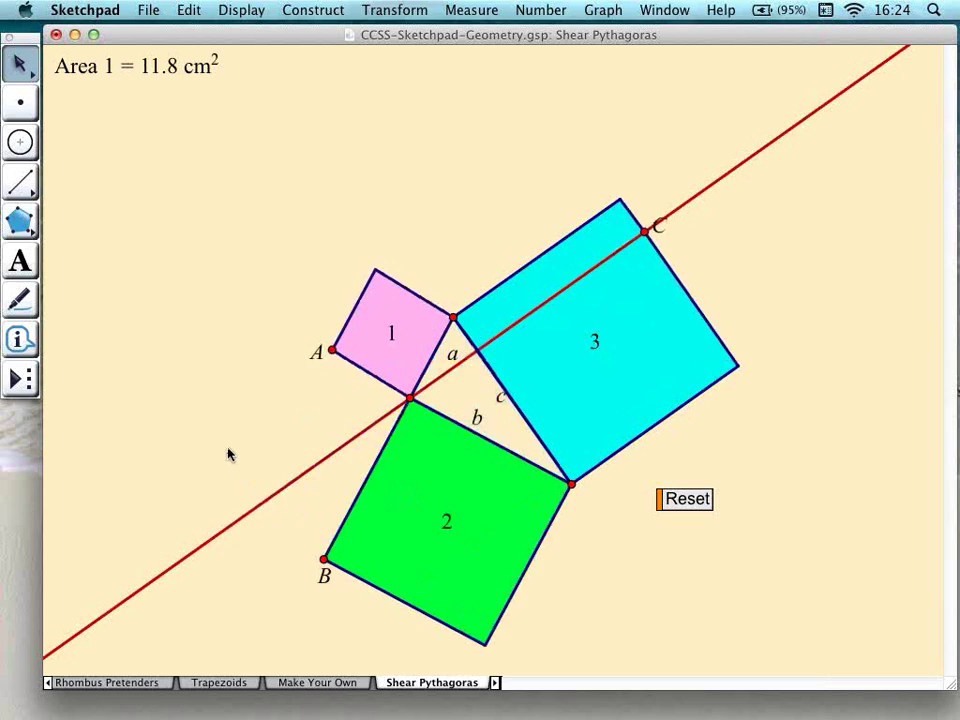
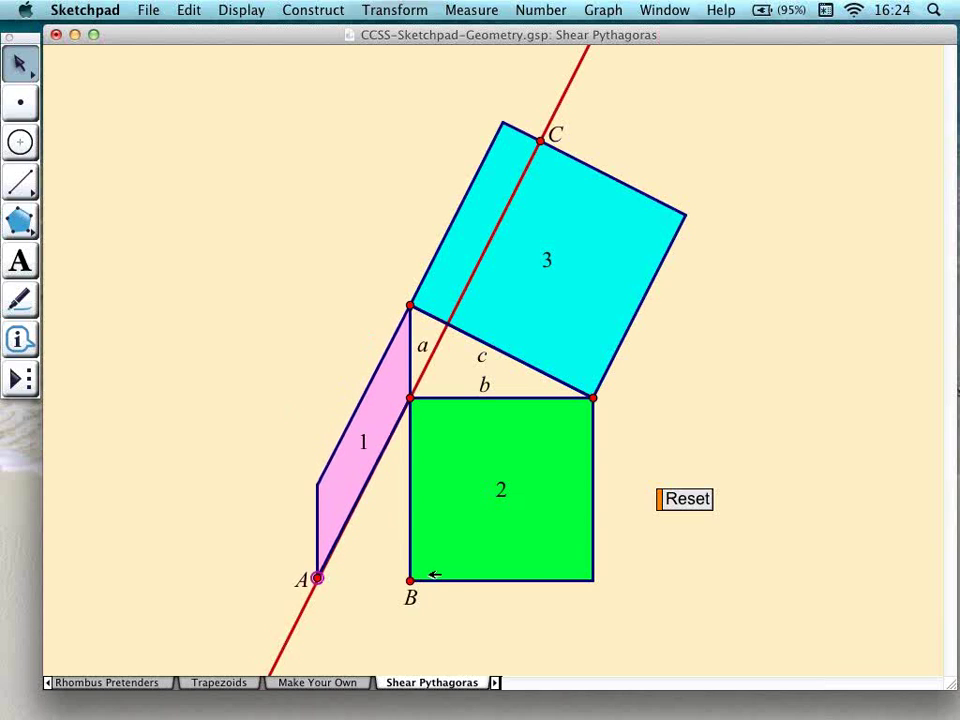
# Shear square 2 by moving B onto A, and move C down the red line until shape 3 nearly fills the triangle.
pyautogui.moveTo(411, 580); pyautogui.dragTo(317, 580)
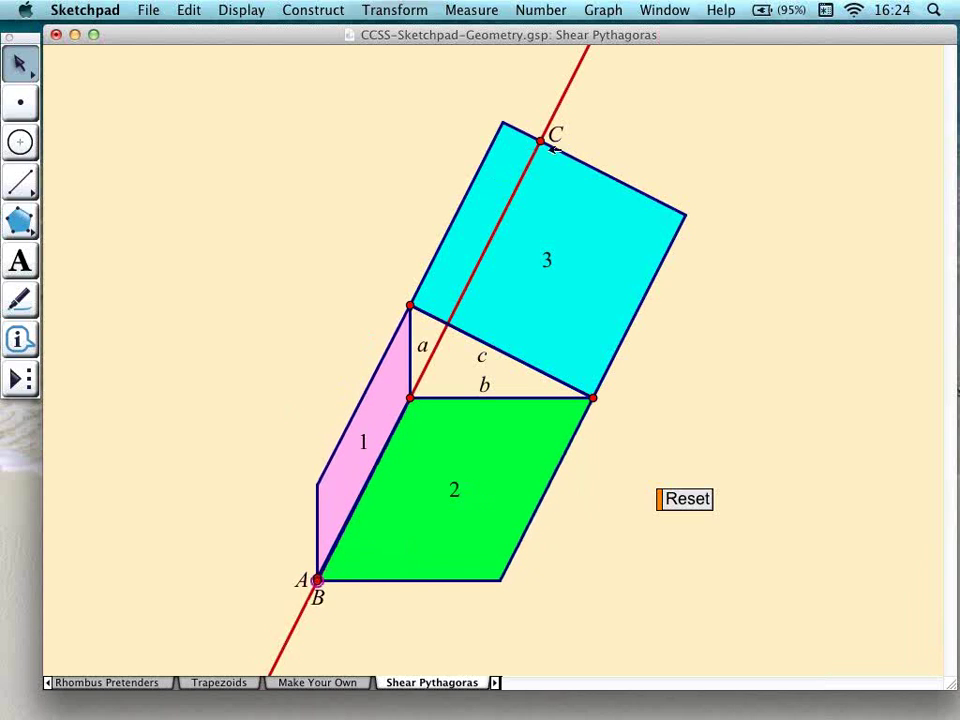
pyautogui.moveTo(533, 148); pyautogui.dragTo(515, 214)
pyautogui.click(420, 148)
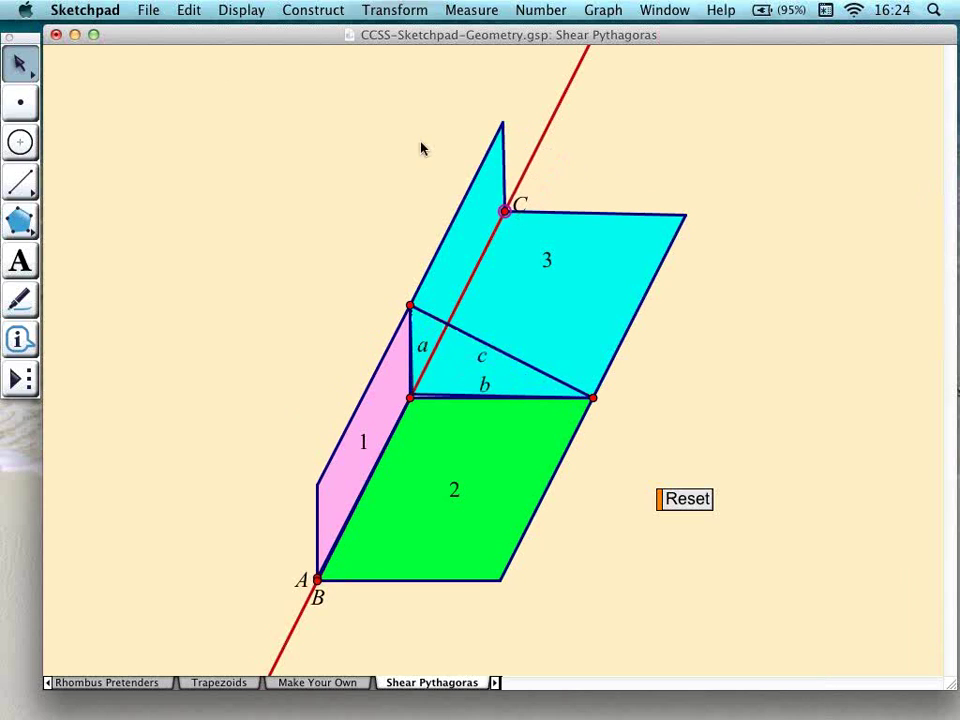
# Apply Undo All to revert the moves of points A, B and C.
pyautogui.click(190, 11)
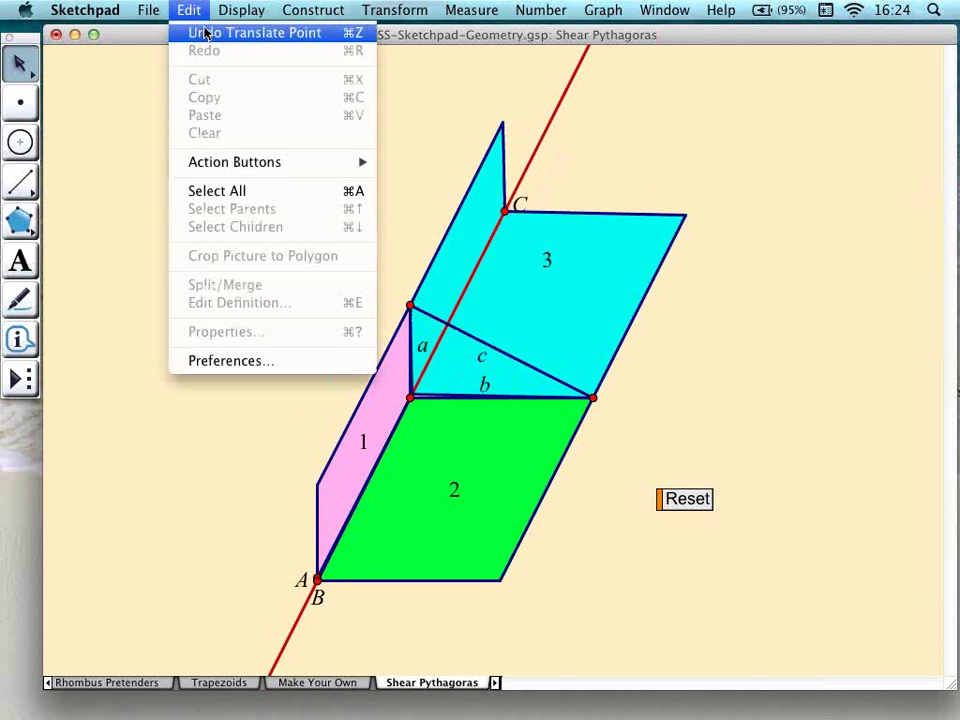
pyautogui.press('shift')
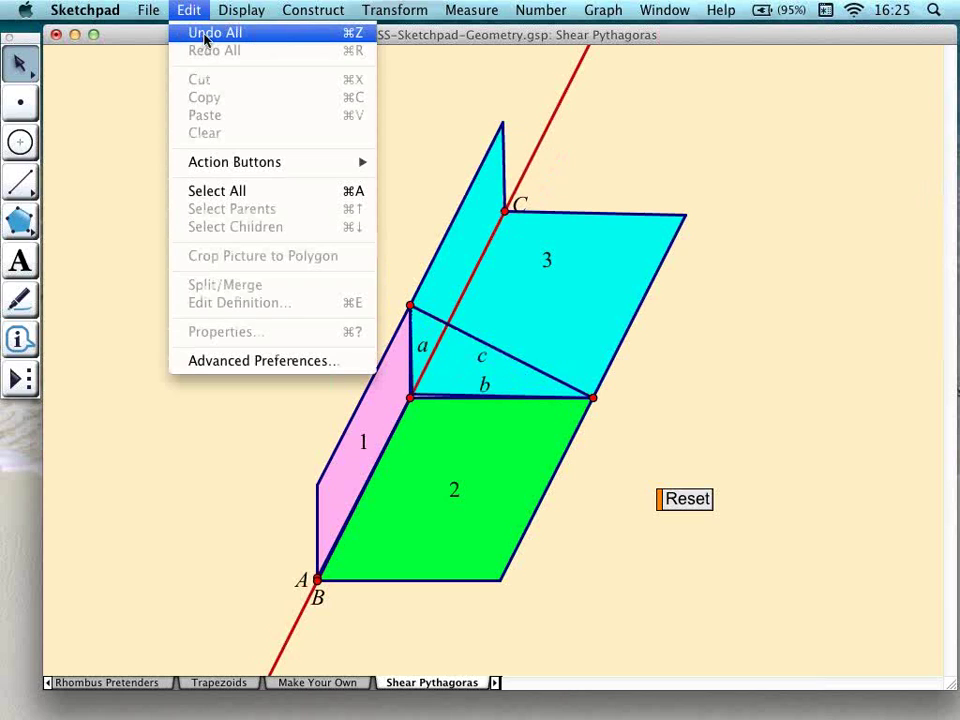
pyautogui.click(205, 37)
pyautogui.click(201, 191)
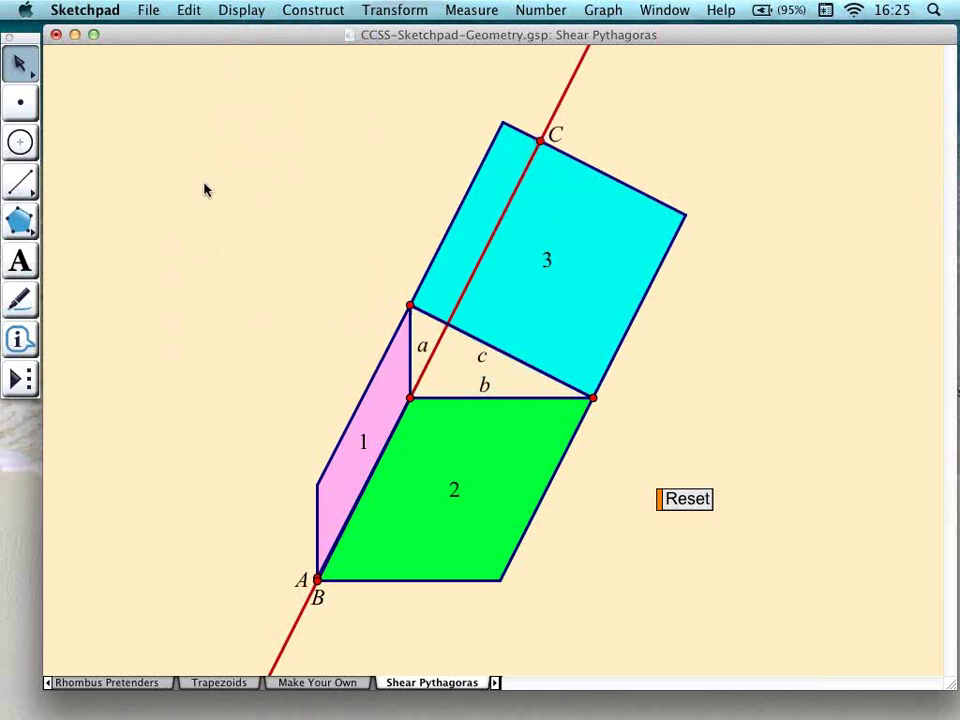
pyautogui.click(191, 11)
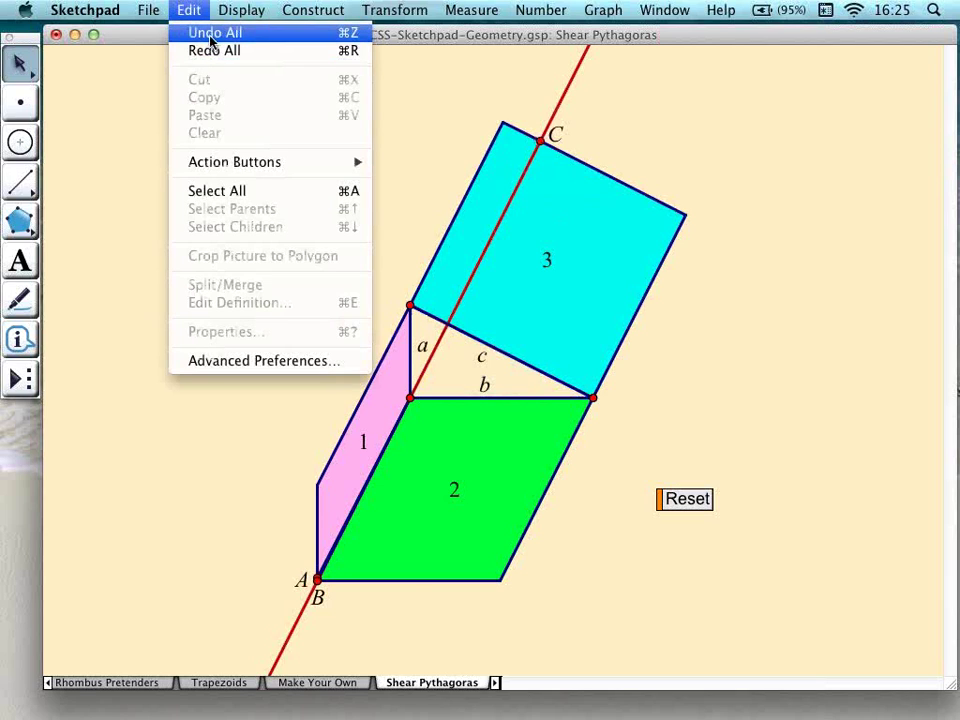
pyautogui.click(212, 36)
pyautogui.click(212, 279)
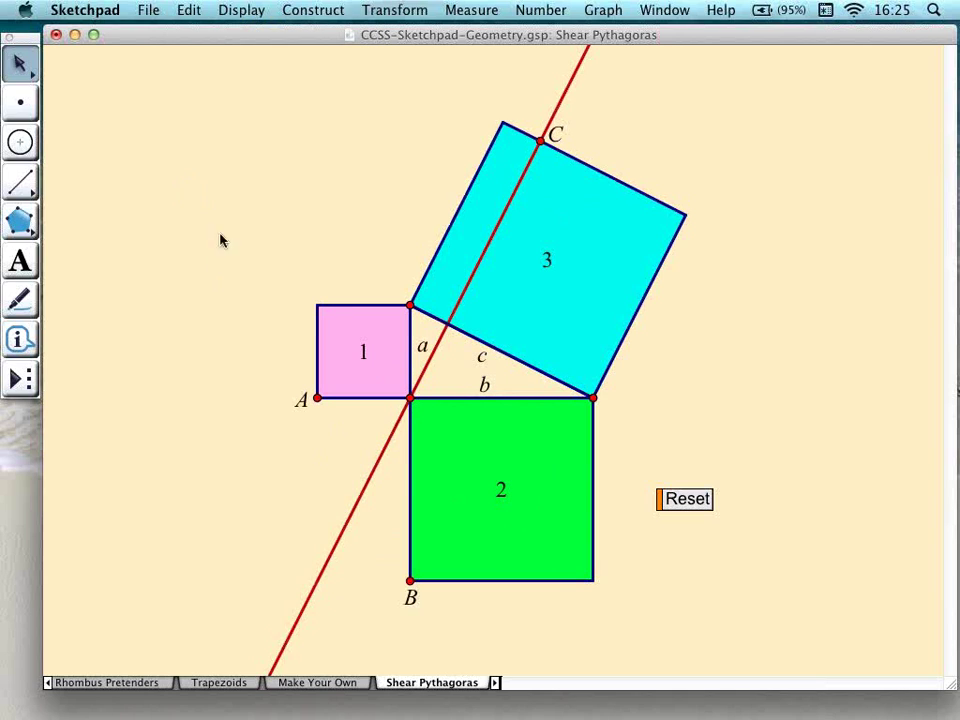
# Nudge point A slightly upward to shear square 1 a little, and clear the selection.
pyautogui.moveTo(318, 398)
pyautogui.mouseDown()
pyautogui.moveTo(317, 432)
pyautogui.moveTo(316, 361)
pyautogui.moveTo(316, 566)
pyautogui.moveTo(316, 397)
pyautogui.mouseUp()
pyautogui.click(240, 331)
pyautogui.moveTo(317, 398); pyautogui.dragTo(317, 396)
pyautogui.click(251, 427)
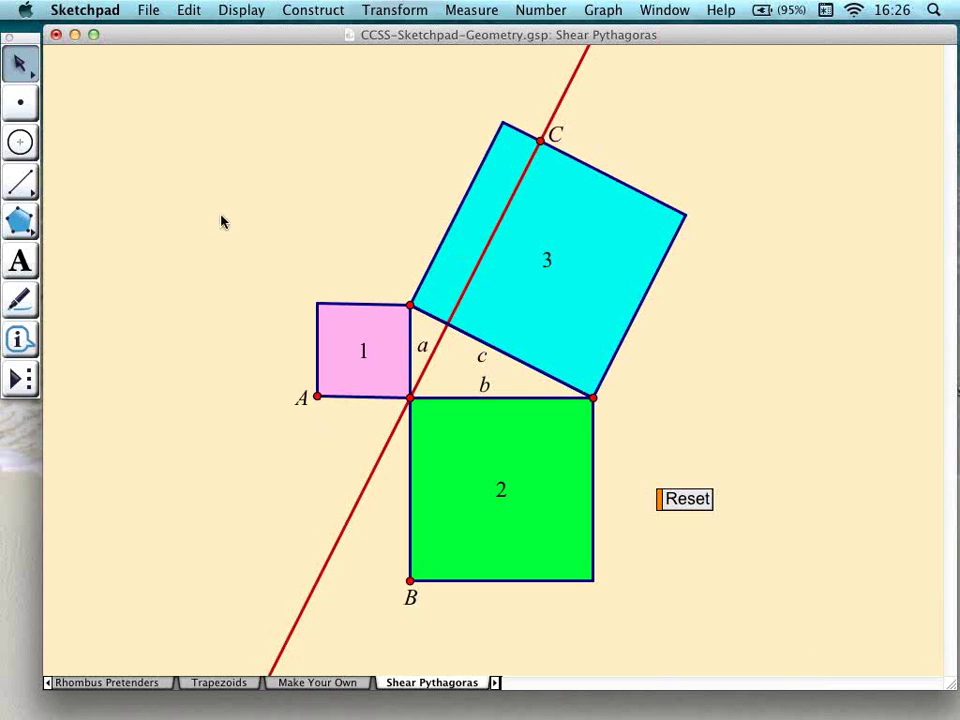
# Switch to Adobe Acrobat Pro and view the "Visual Demonstration of the Pythagorean Theorem" worksheet in Worksheets.pdf.
pyautogui.press('super+Tab')
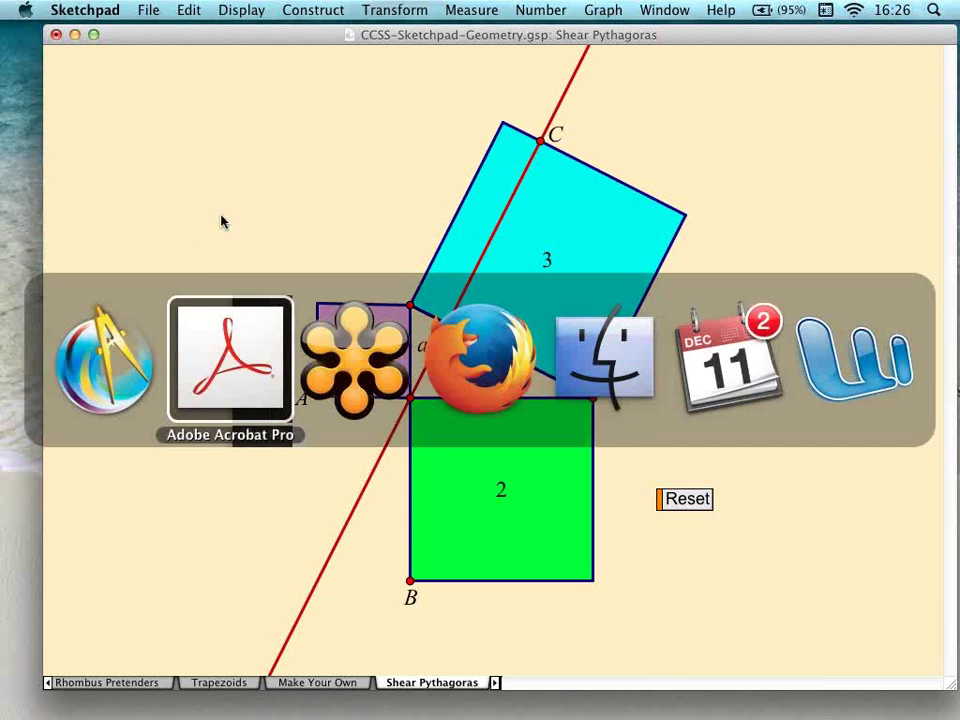
pyautogui.scroll(-10, 489, 372)
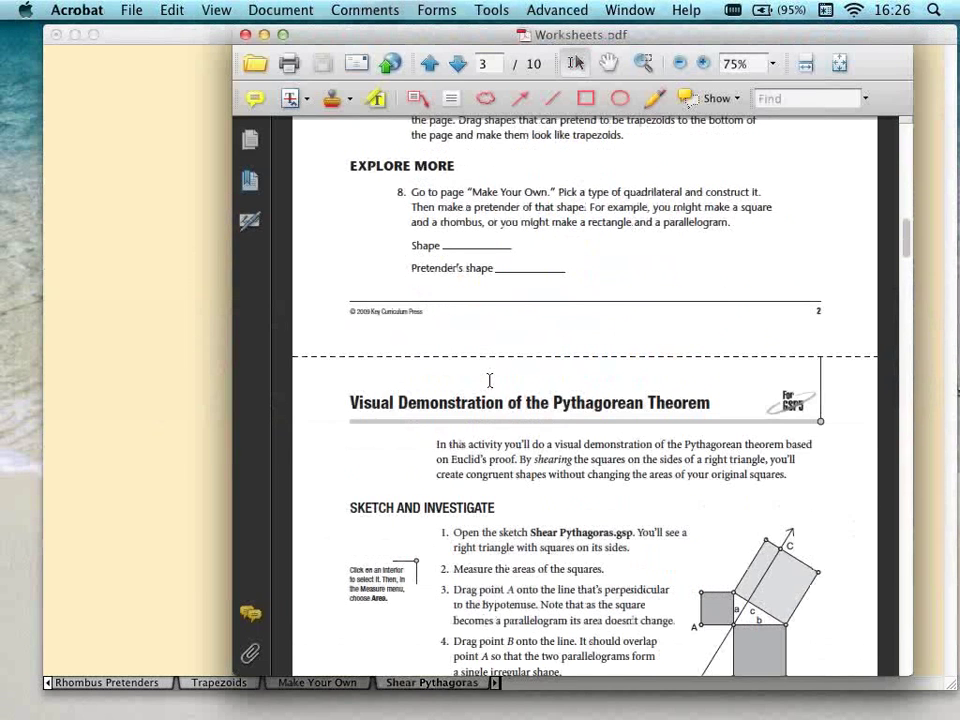
pyautogui.scroll(-5, 489, 378)
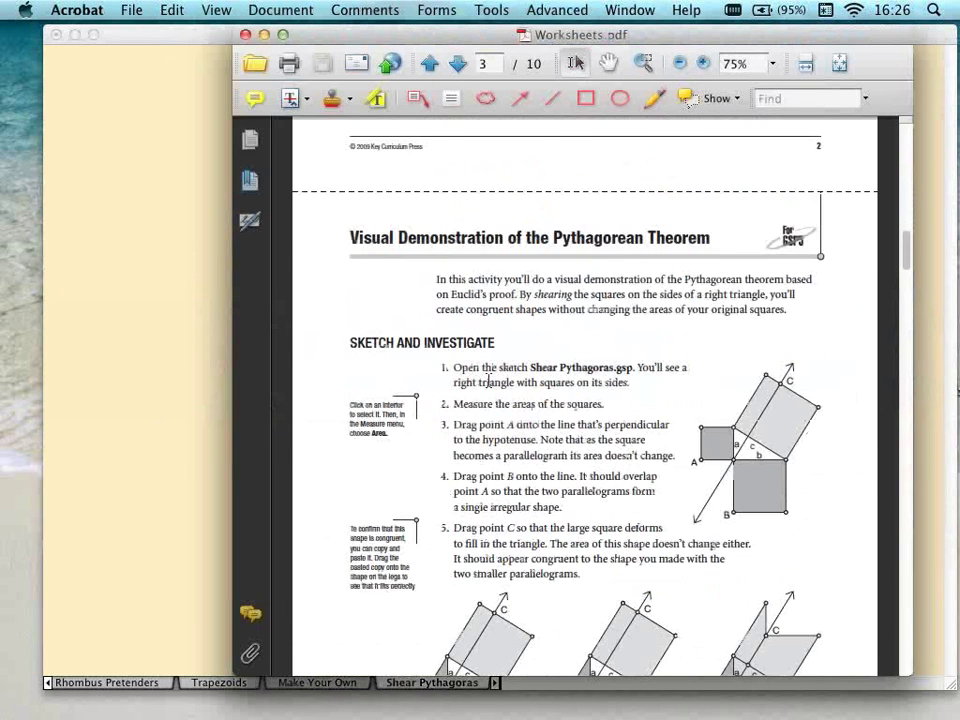
# Read the worksheet's diagrams for steps 3 to 5 and question Q1, and switch back to the Shear Pythagoras sketch in Sketchpad.
pyautogui.scroll(-10, 488, 382)
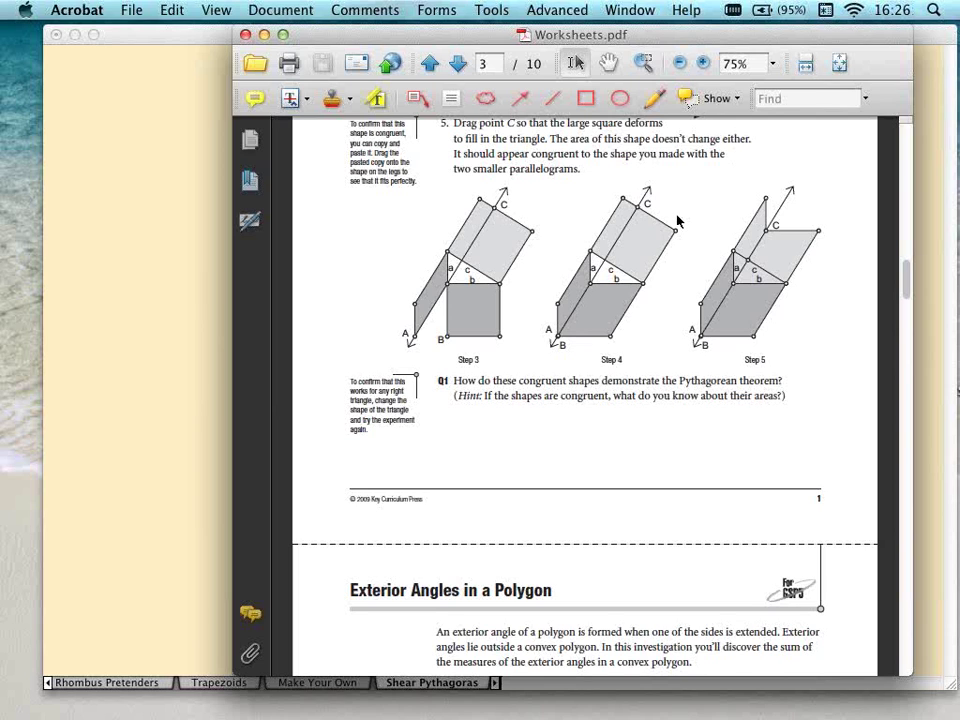
pyautogui.click(125, 320)
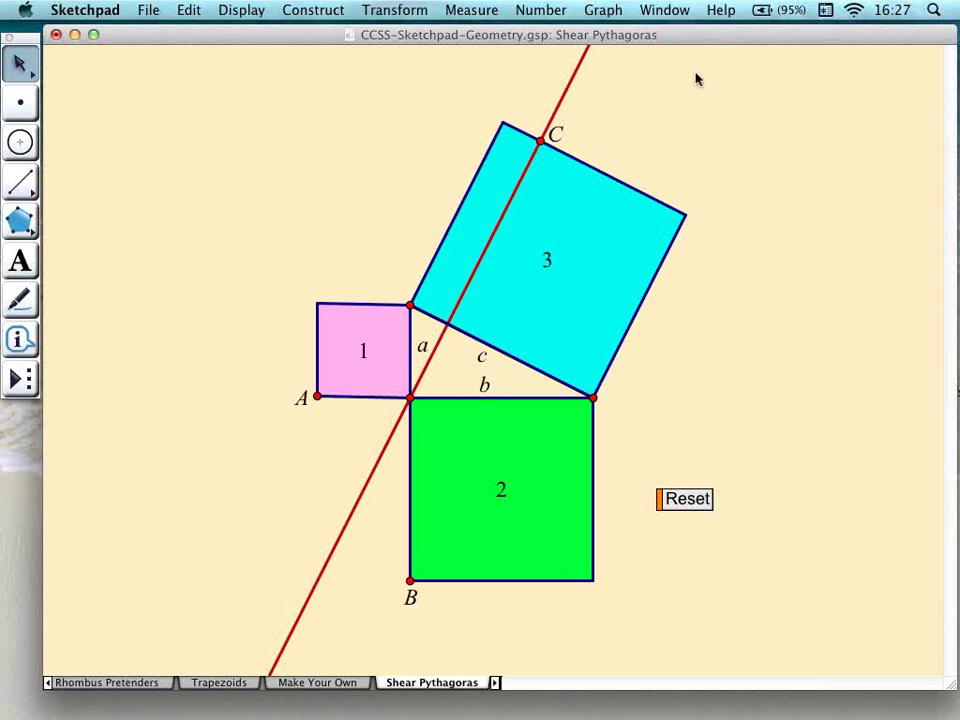
# Open Sketchpad's Teaching with Sketchpad help page in Firefox and enlarge the browser window to fit the screen.
pyautogui.click(722, 12)
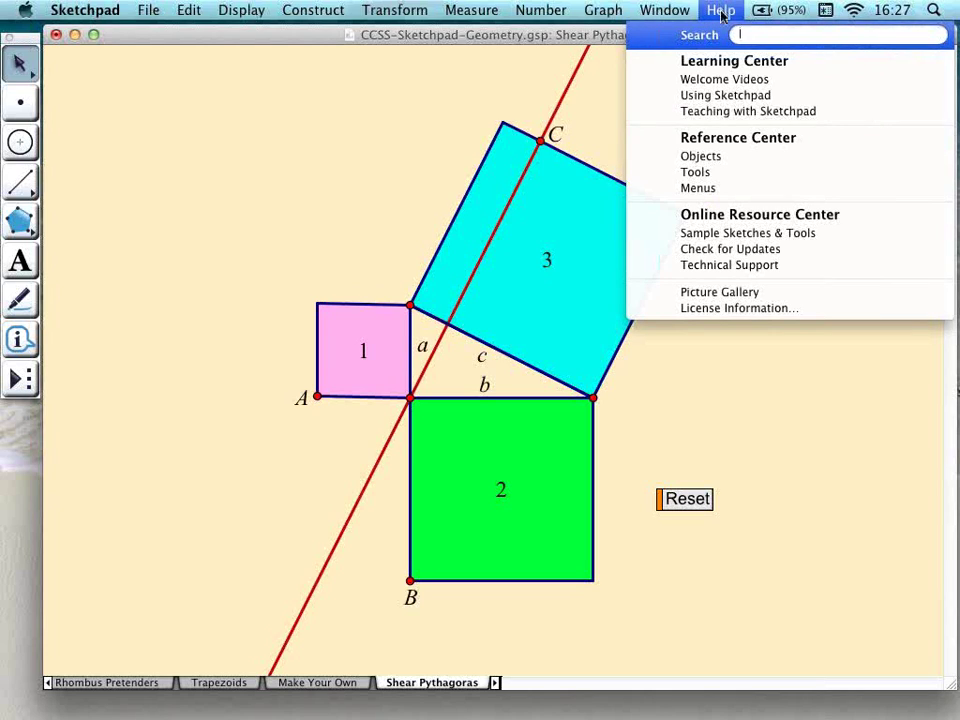
pyautogui.click(748, 111)
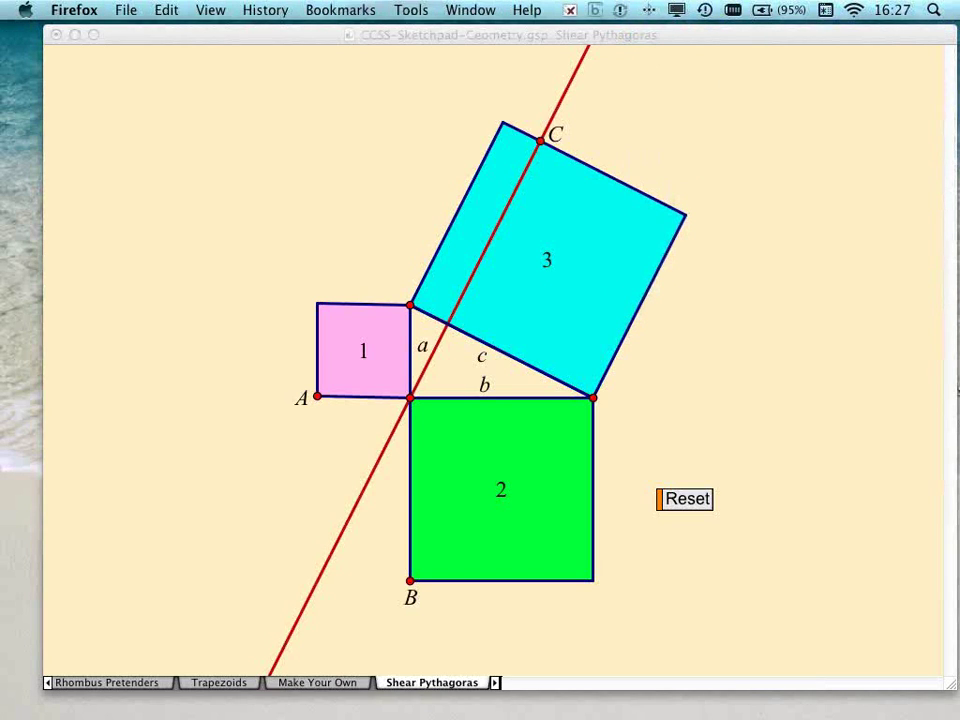
pyautogui.moveTo(955, 700)
pyautogui.mouseDown()
pyautogui.moveTo(955, 478)
pyautogui.moveTo(899, 417)
pyautogui.moveTo(803, 443)
pyautogui.moveTo(813, 408)
pyautogui.moveTo(813, 32)
pyautogui.mouseUp()
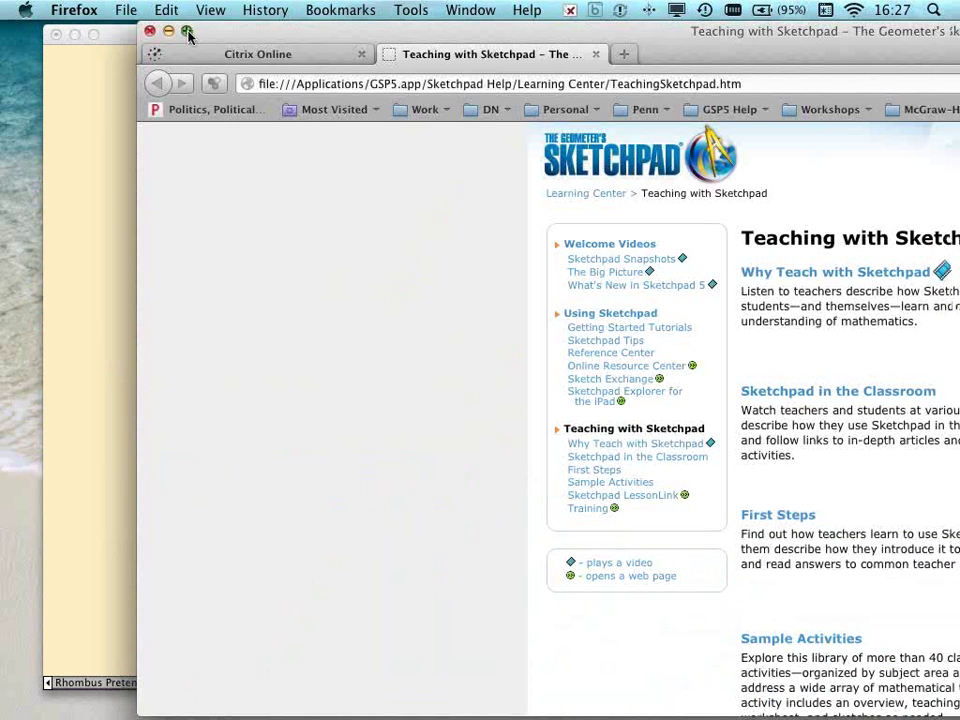
pyautogui.click(188, 35)
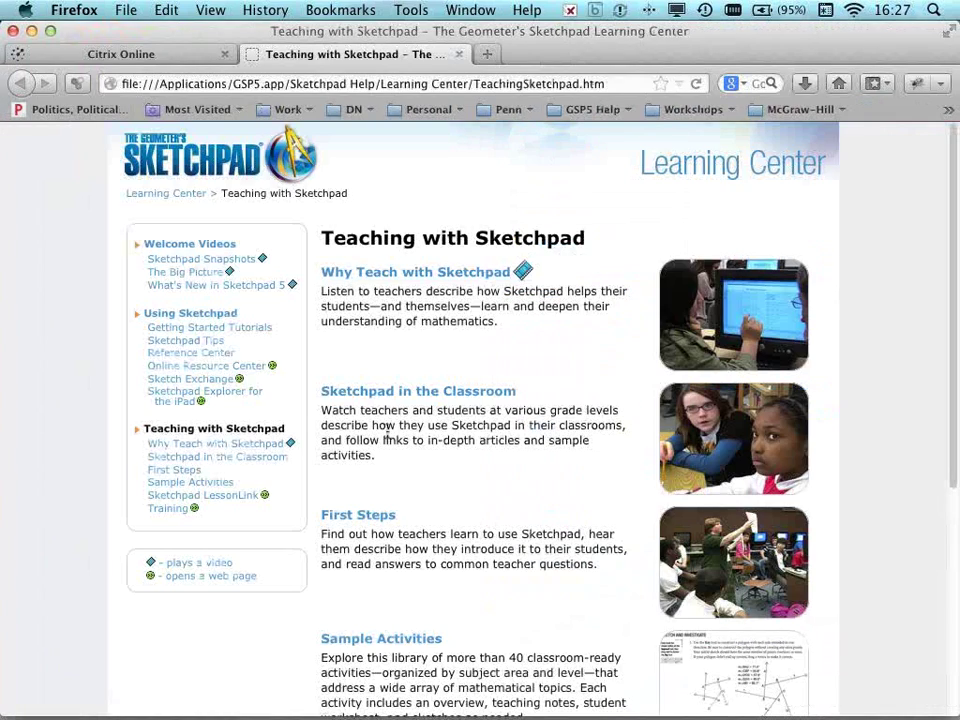
# Go to the Sample Activities of the Learning Center and open the Geometry collection.
pyautogui.scroll(-5, 387, 437)
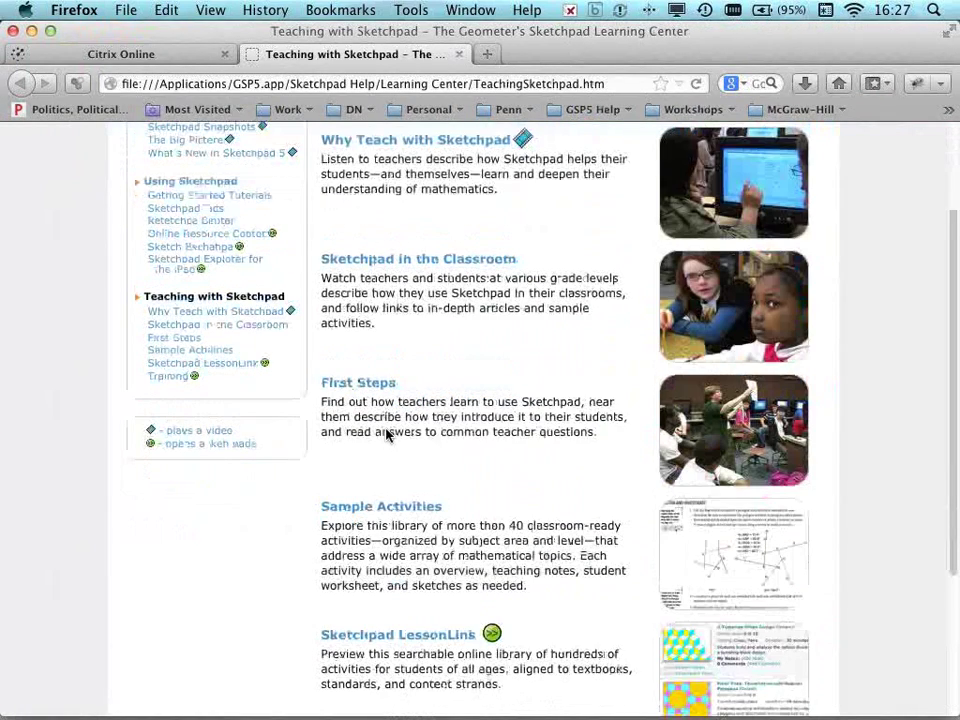
pyautogui.click(381, 485)
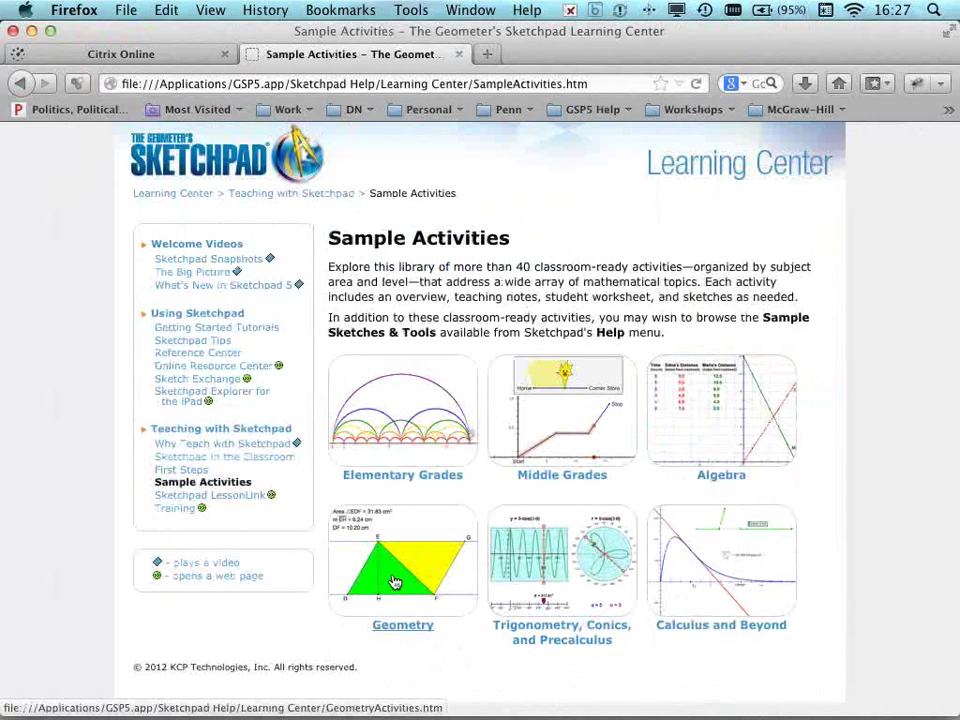
pyautogui.click(395, 582)
# Look through the Geometry activities down to Visual Demonstration of the Pythagorean Theorem, minimize the browser and return to Sketchpad.
pyautogui.scroll(-1, 399, 600)
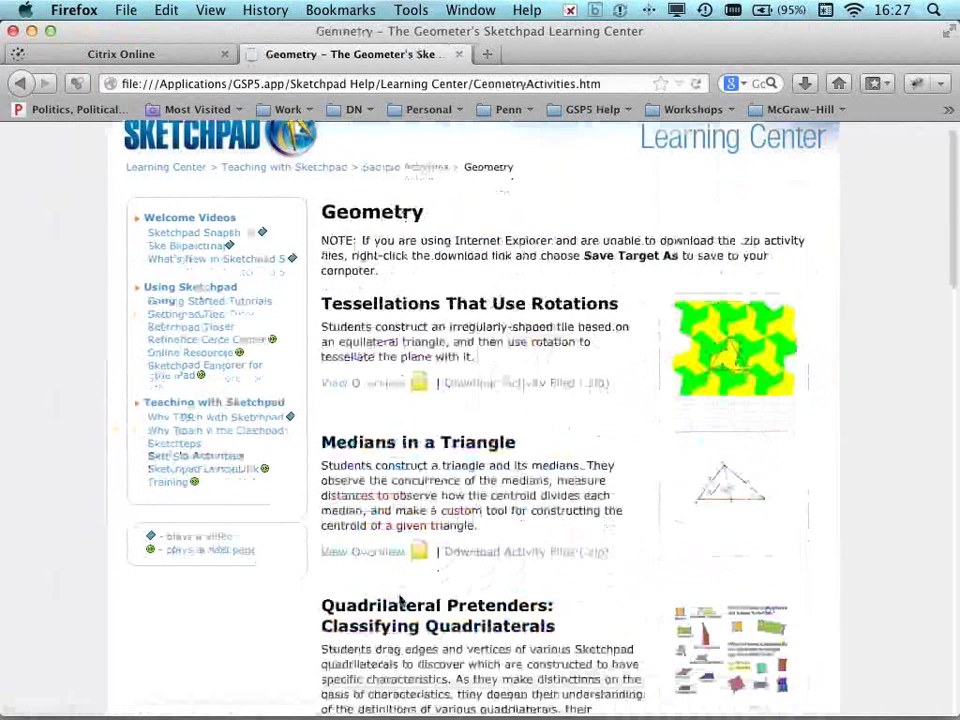
pyautogui.scroll(-5, 399, 600)
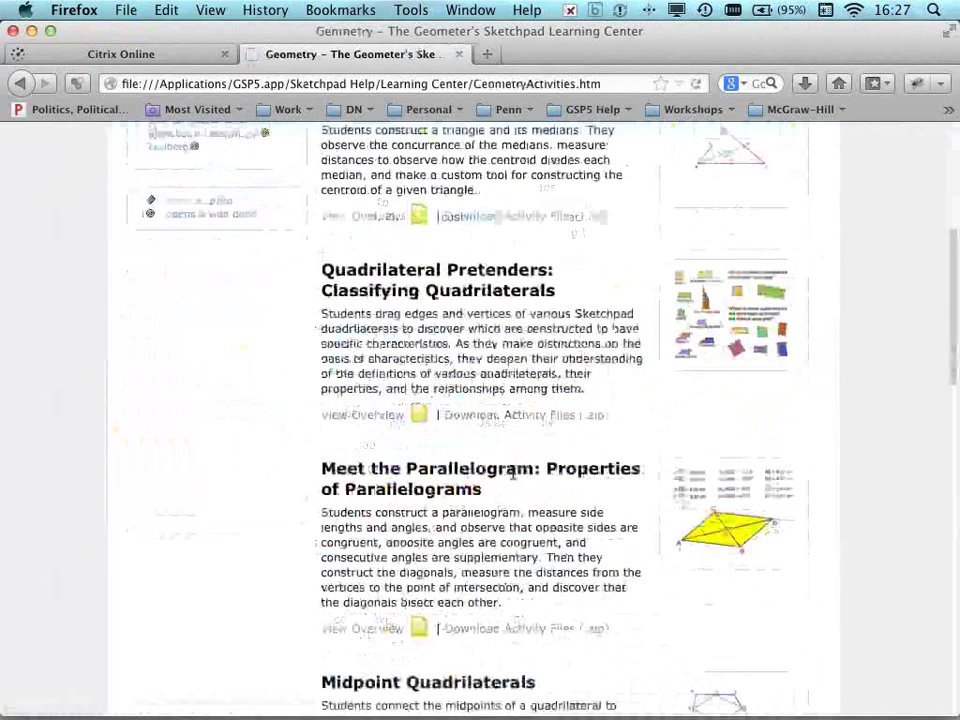
pyautogui.scroll(-3, 512, 472)
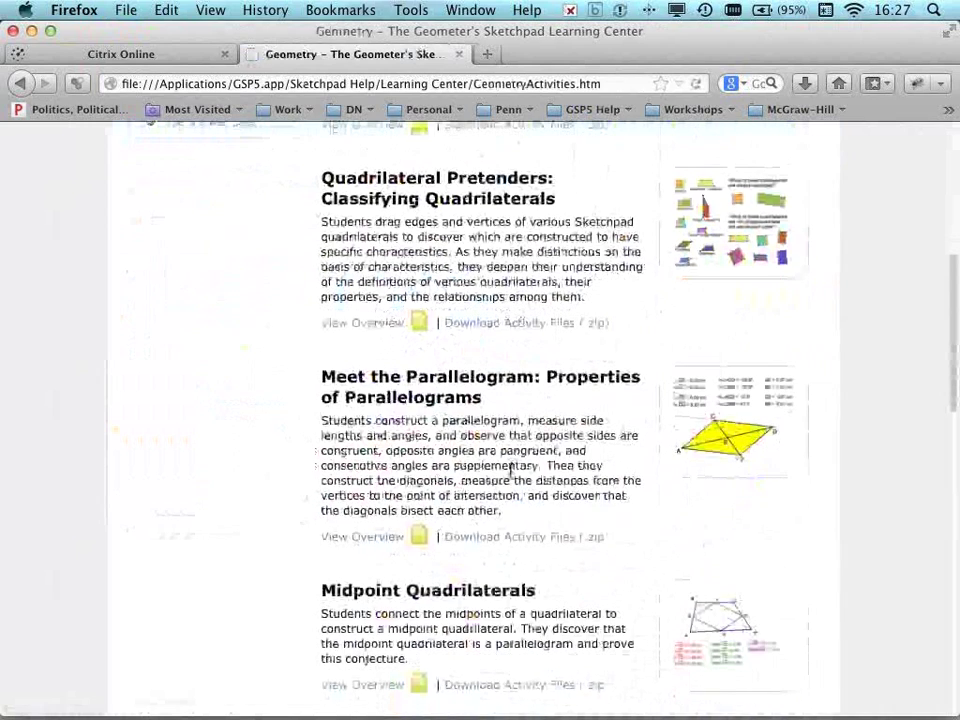
pyautogui.scroll(-2, 512, 472)
pyautogui.scroll(-10, 508, 472)
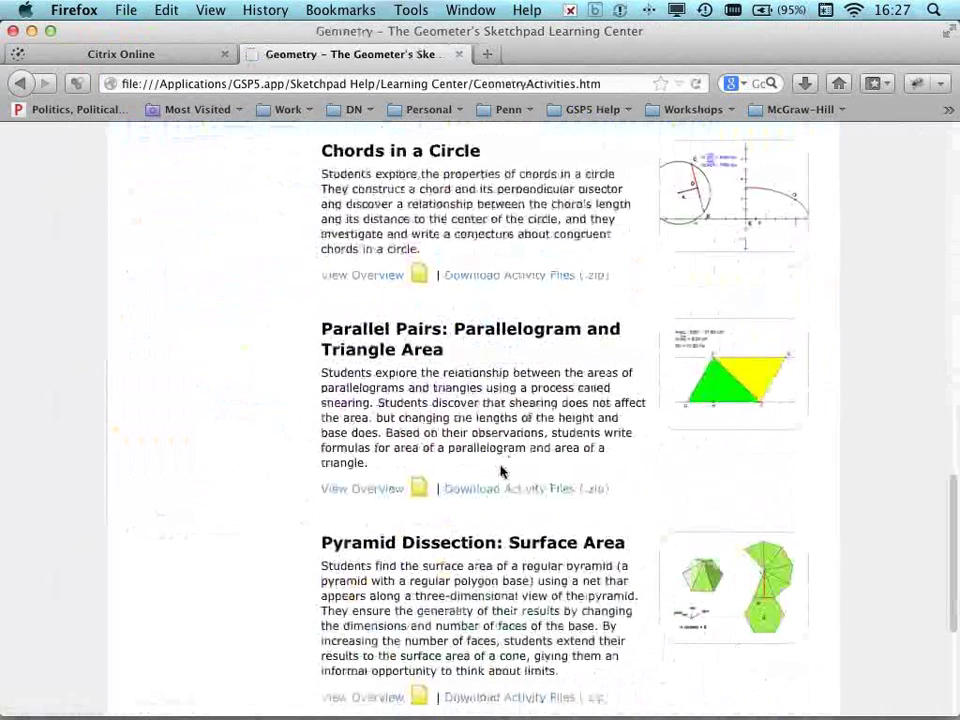
pyautogui.scroll(-5, 502, 471)
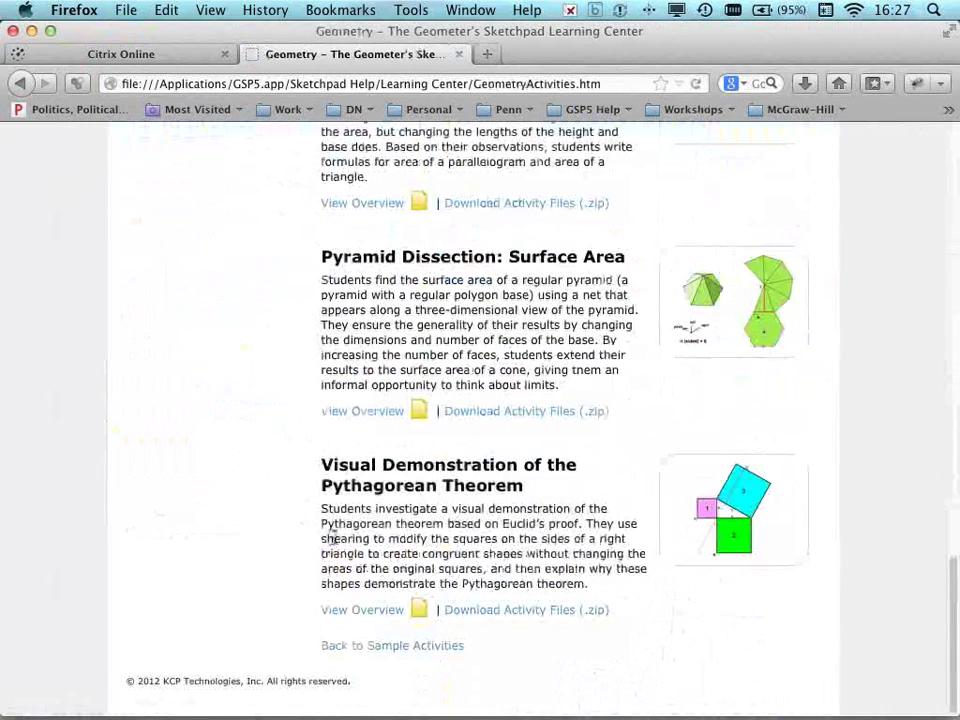
pyautogui.scroll(10, 331, 535)
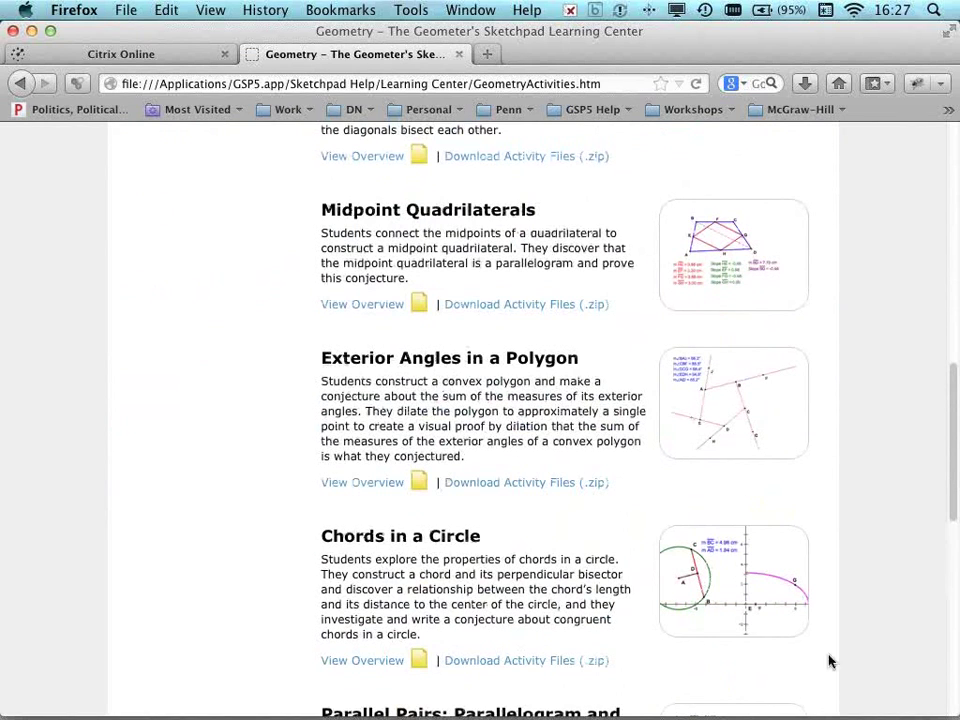
pyautogui.click(32, 32)
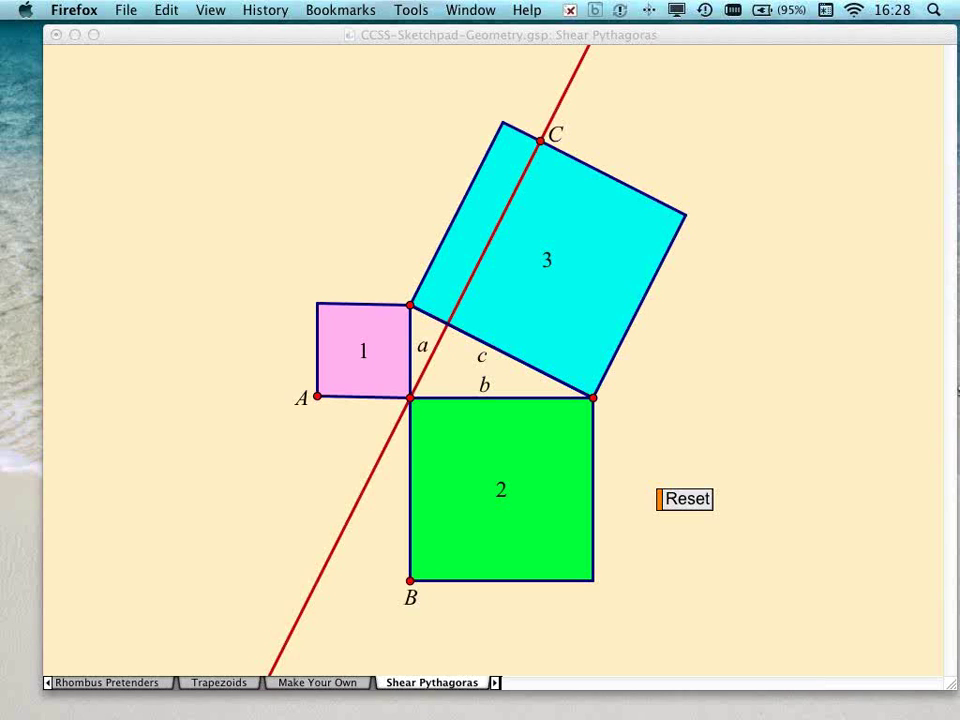
pyautogui.click(716, 128)
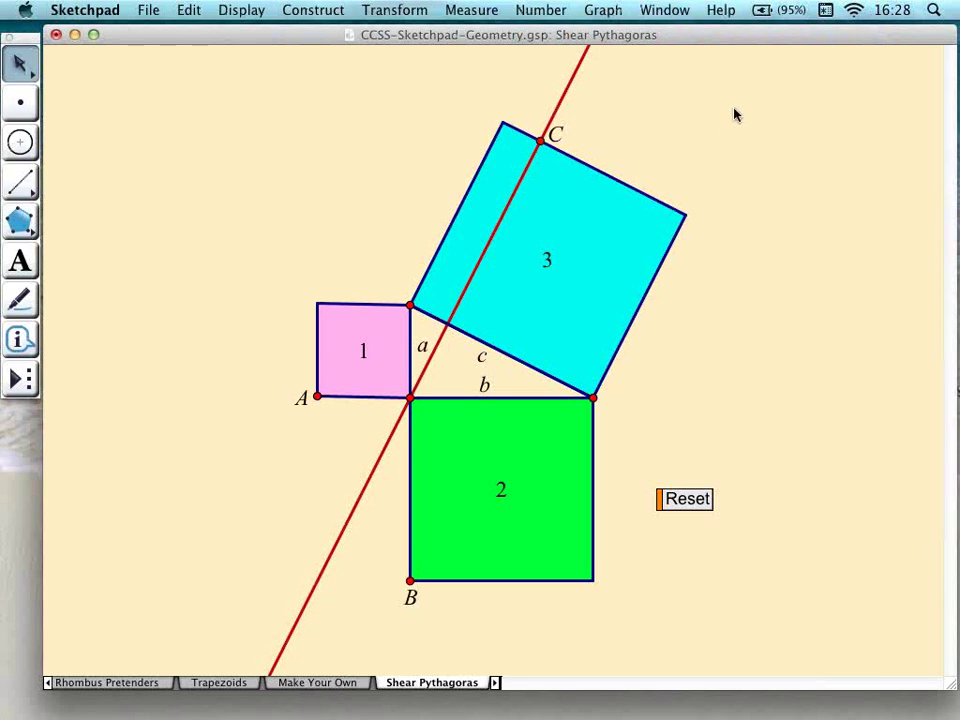
# Create a new blank sketch and place three free points in its upper-left area.
pyautogui.click(148, 12)
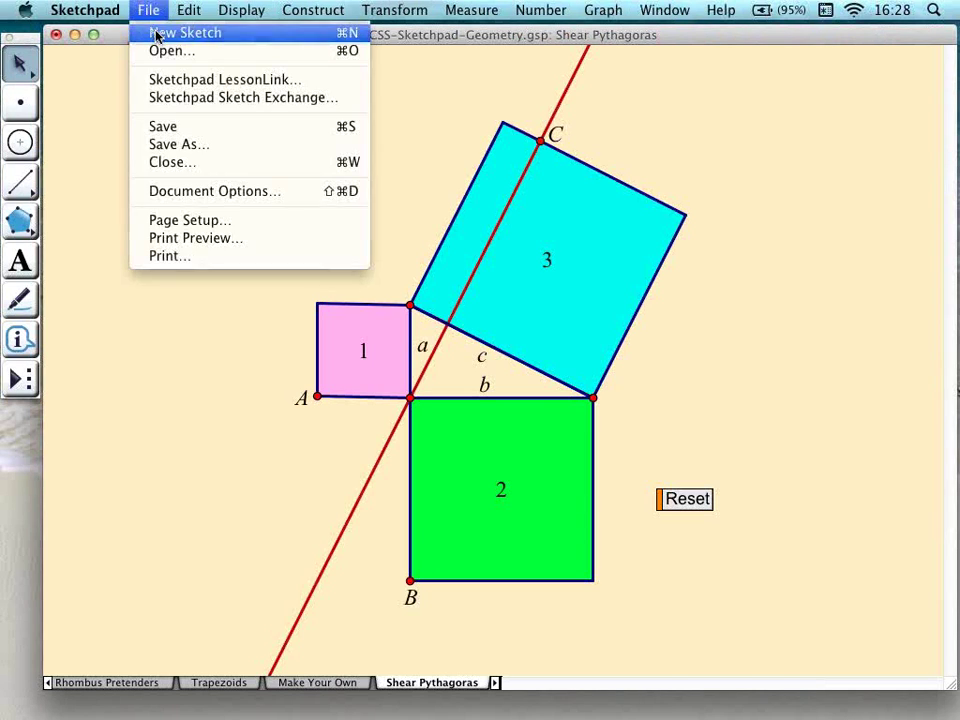
pyautogui.click(162, 33)
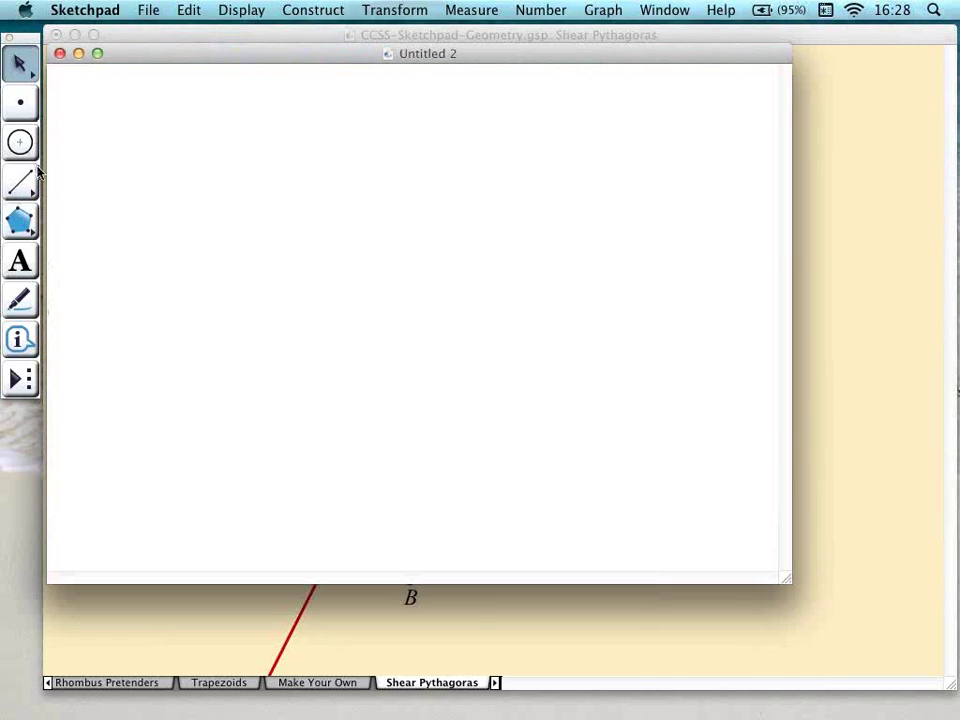
pyautogui.click(24, 104)
pyautogui.click(215, 162)
pyautogui.click(294, 180)
pyautogui.click(292, 236)
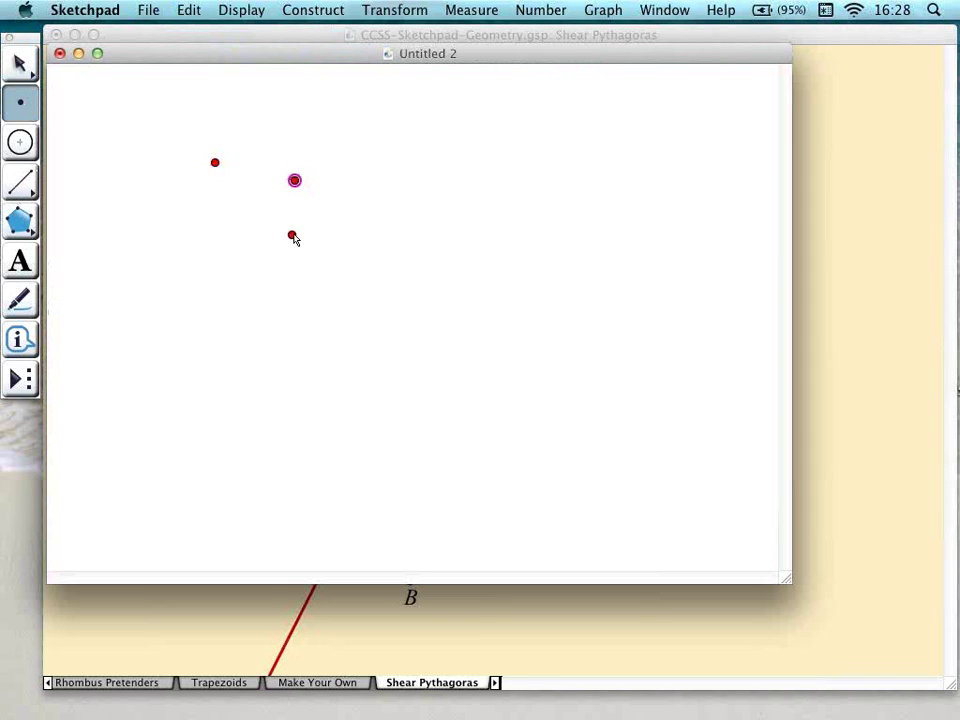
# Draw three circles of different sizes: a large one beside the points, a small one and a medium one below them.
pyautogui.click(20, 142)
pyautogui.moveTo(436, 230); pyautogui.dragTo(451, 313)
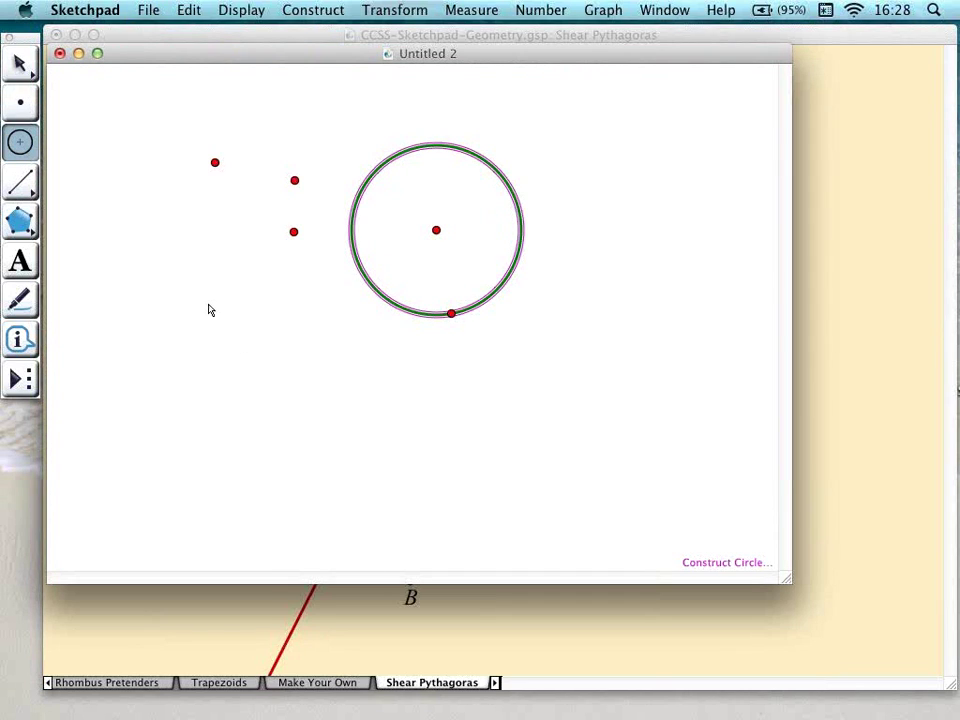
pyautogui.moveTo(220, 302); pyautogui.dragTo(247, 342)
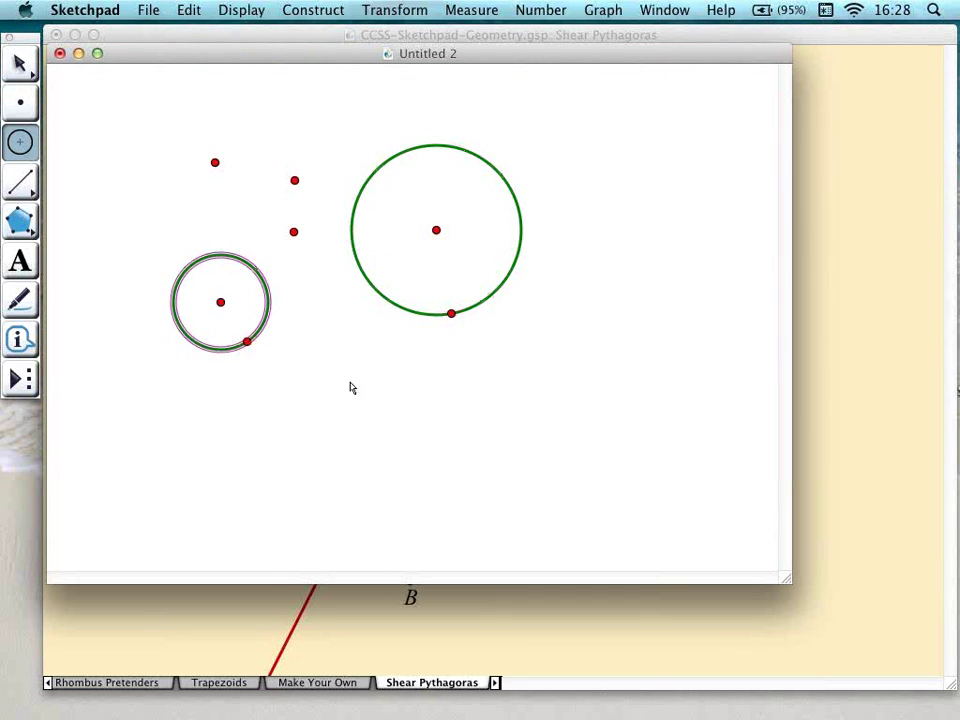
pyautogui.moveTo(313, 380); pyautogui.dragTo(373, 426)
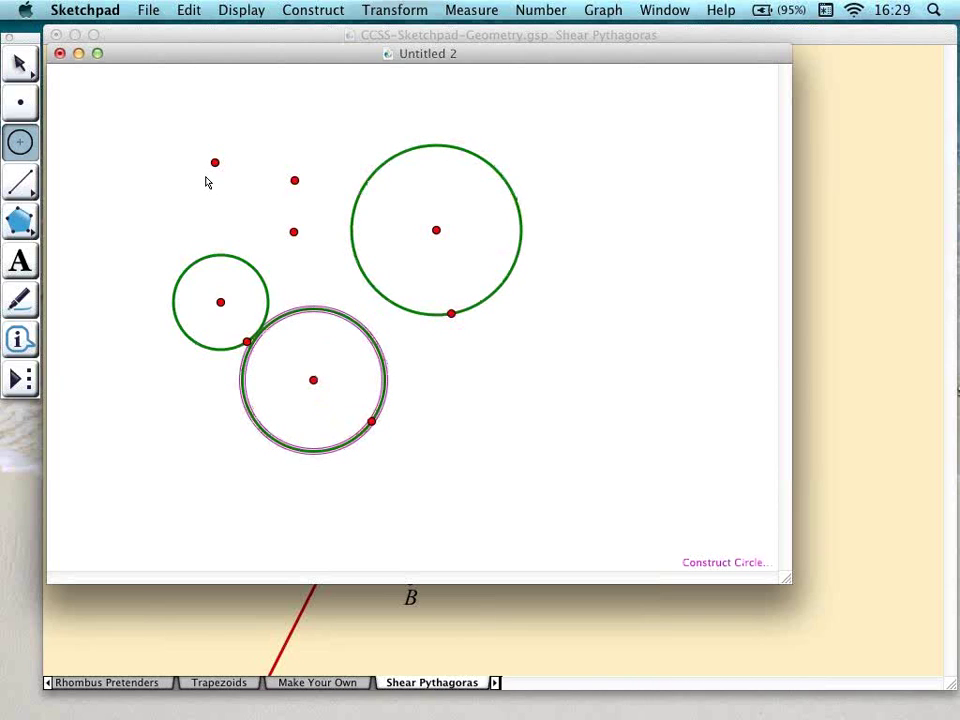
# Construct three segments to the right of the circles, ending the third one on the edge of the largest circle.
pyautogui.click(22, 182)
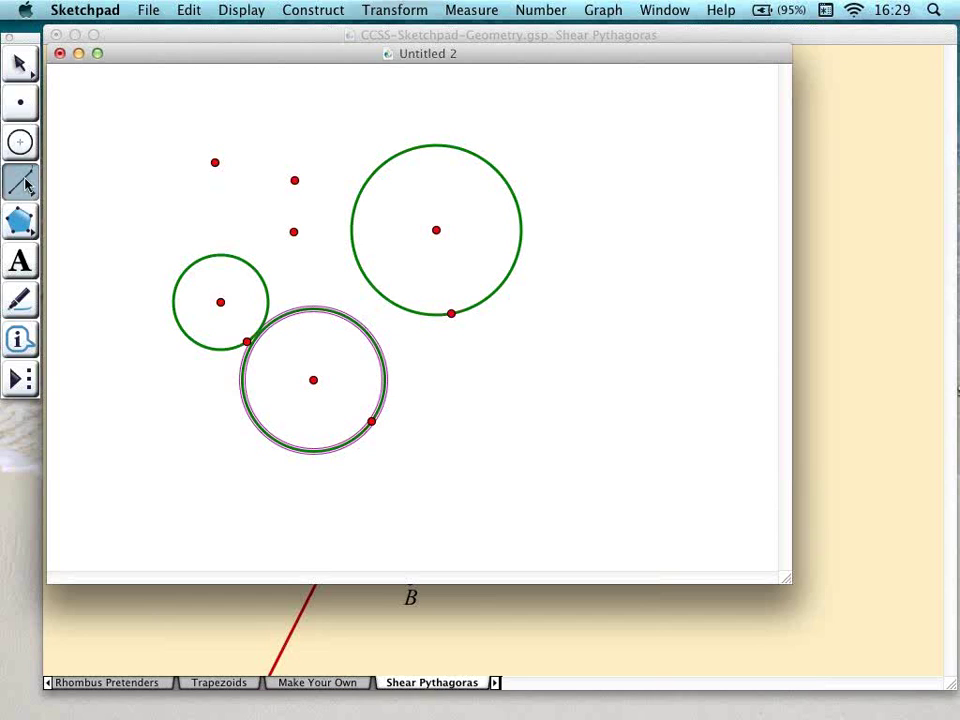
pyautogui.click(618, 108)
pyautogui.click(680, 316)
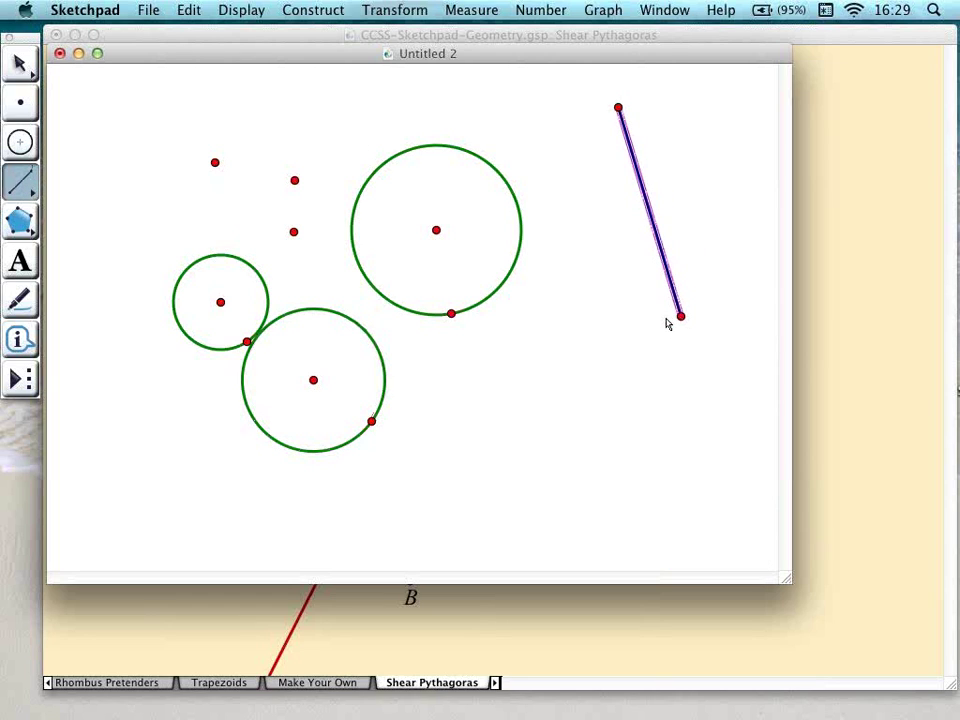
pyautogui.click(590, 273)
pyautogui.click(497, 407)
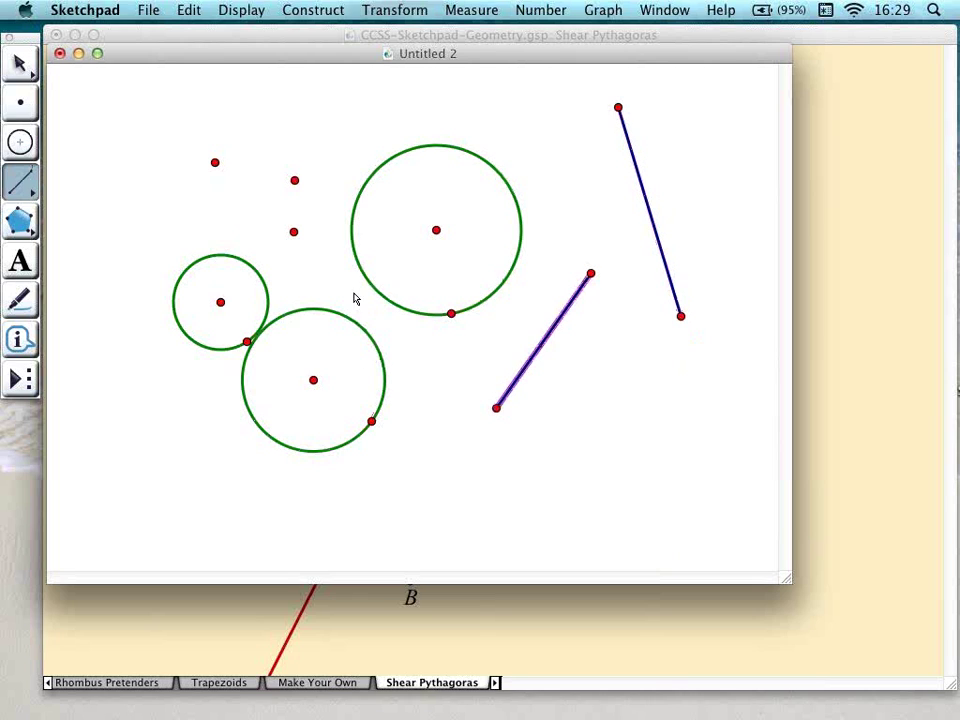
pyautogui.click(563, 114)
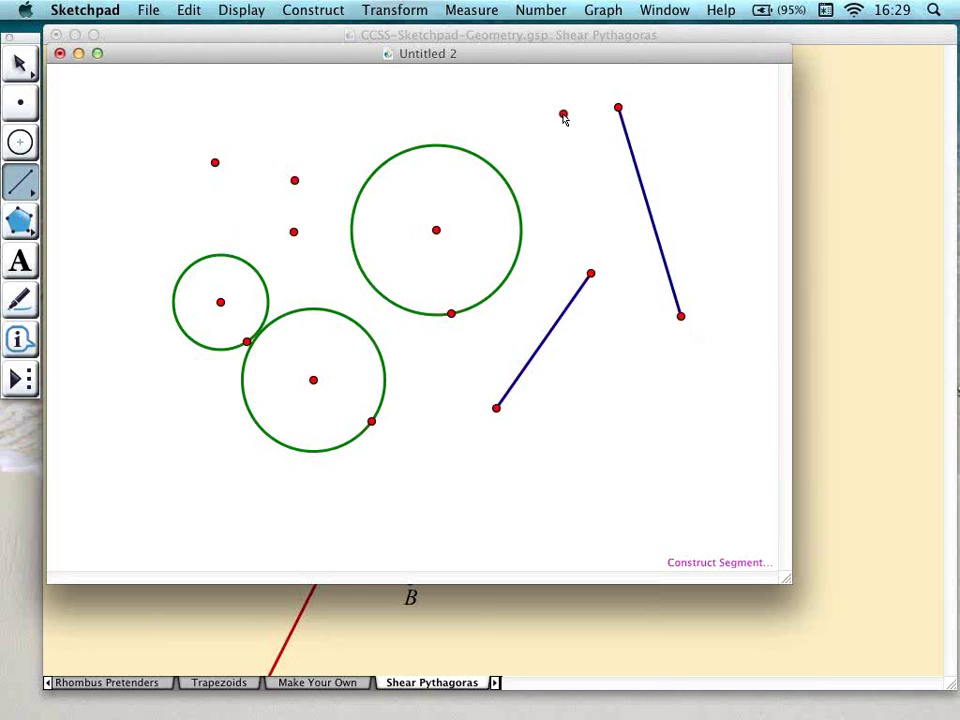
pyautogui.click(485, 161)
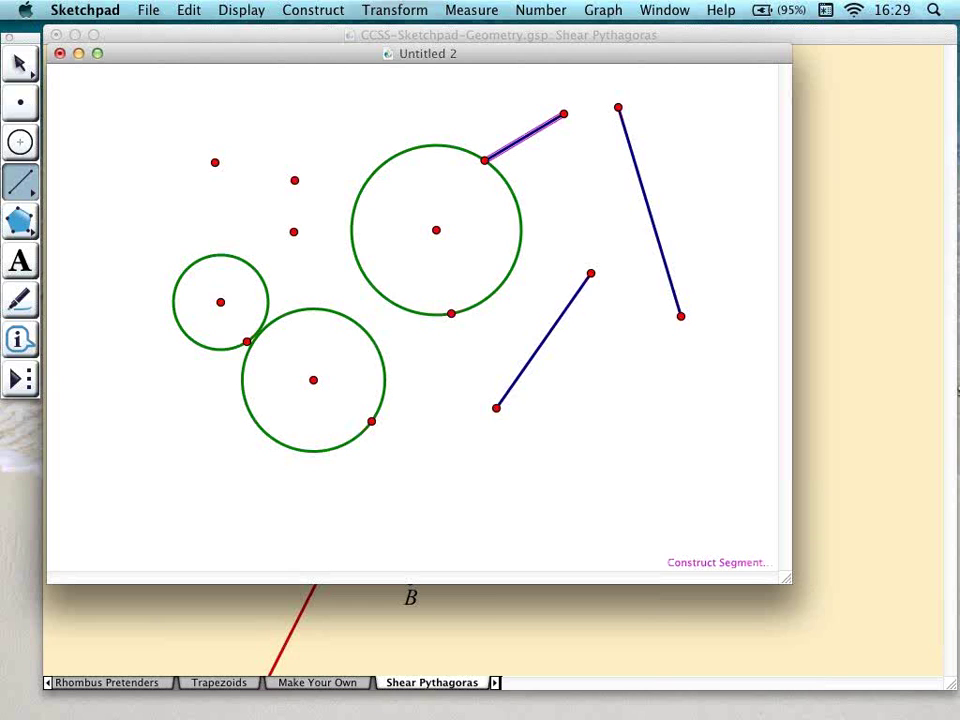
# Restore the Firefox window, look back through the Geometry activities up to Tessellations That Use Rotations, and minimize it again.
pyautogui.moveTo(915, 712)
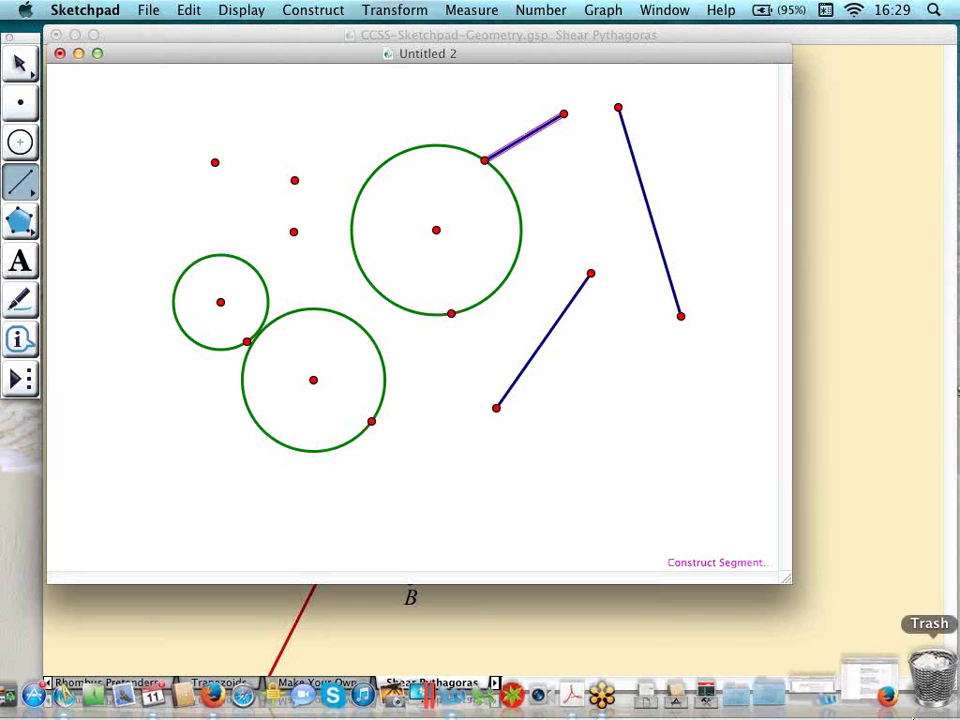
pyautogui.click(896, 693)
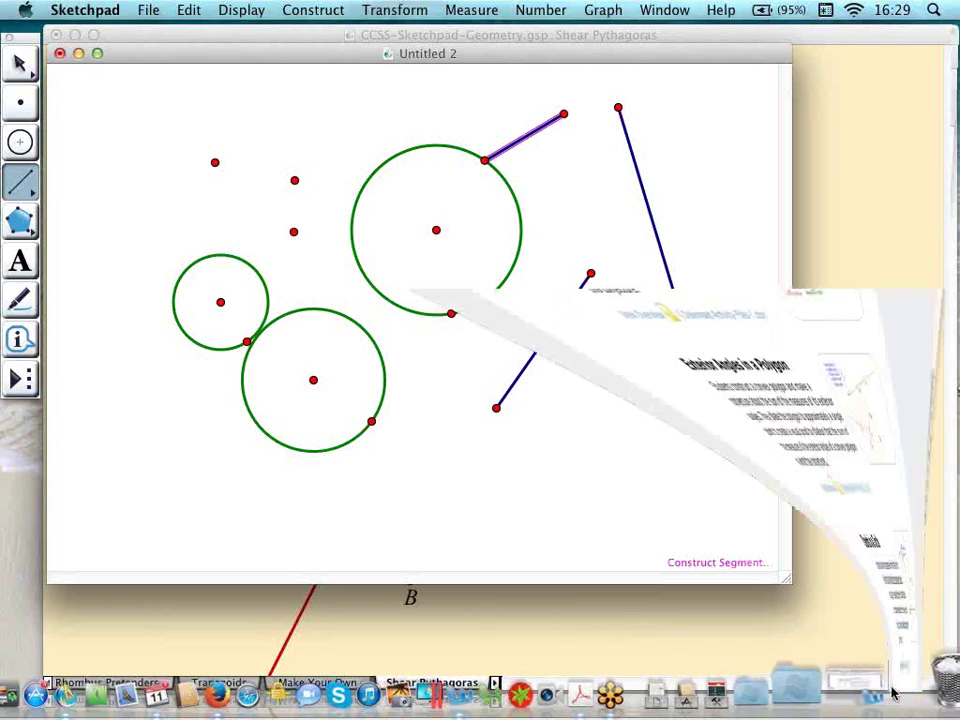
pyautogui.scroll(5, 469, 290)
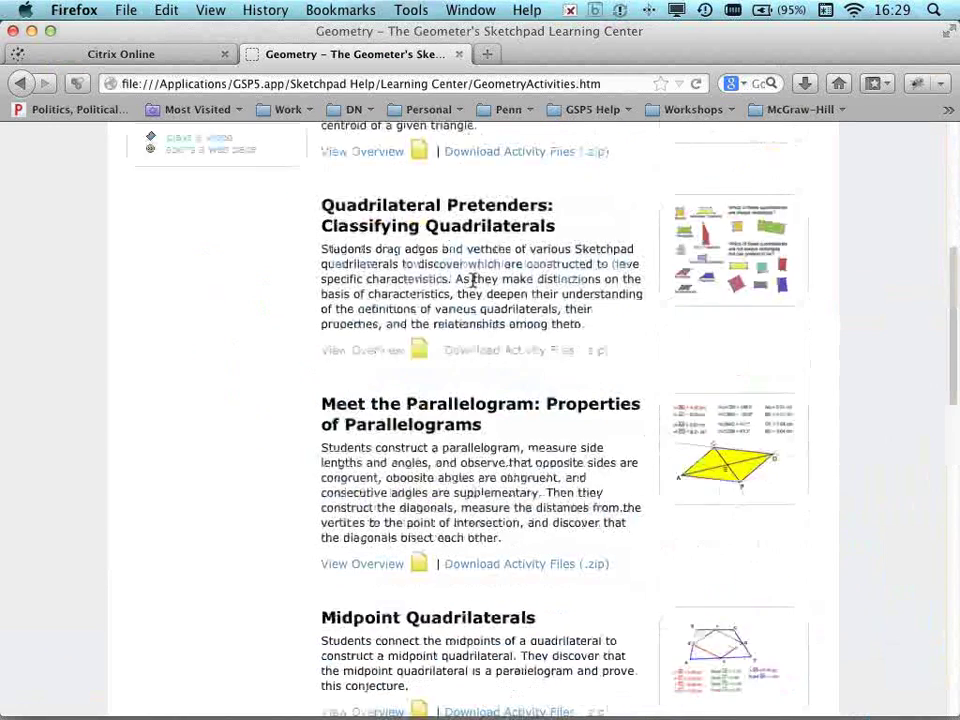
pyautogui.scroll(5, 474, 280)
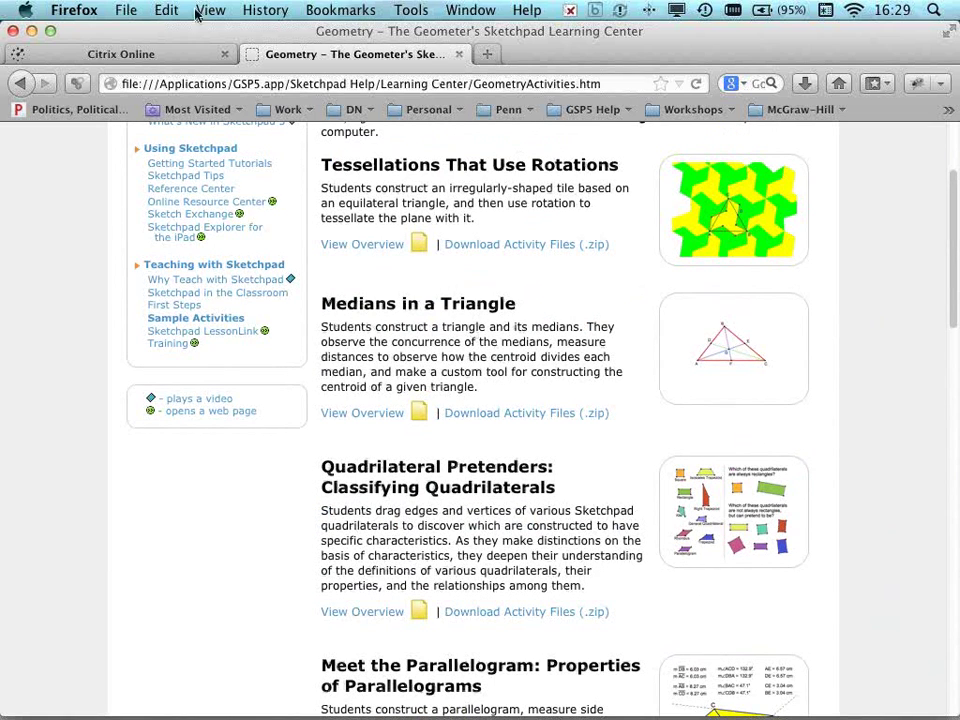
pyautogui.click(31, 32)
# Open the Exterior Angles page of CCSS-Sketchpad-Geometry.gsp and view the Exterior Angles in a Polygon worksheet in Worksheets.pdf.
pyautogui.click(495, 682)
pyautogui.click(497, 683)
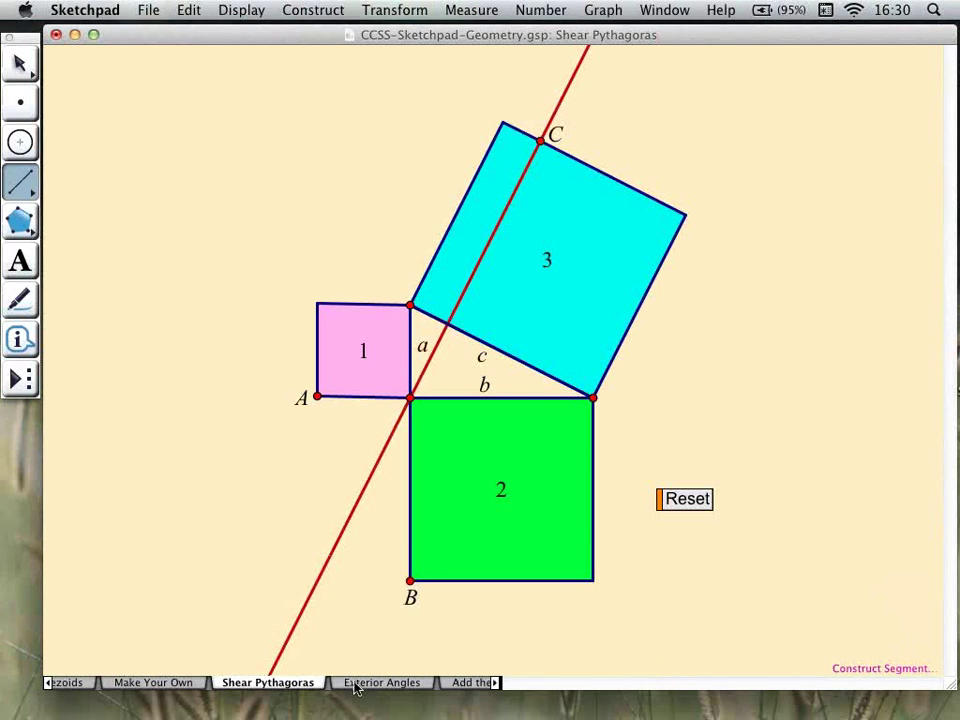
pyautogui.click(380, 682)
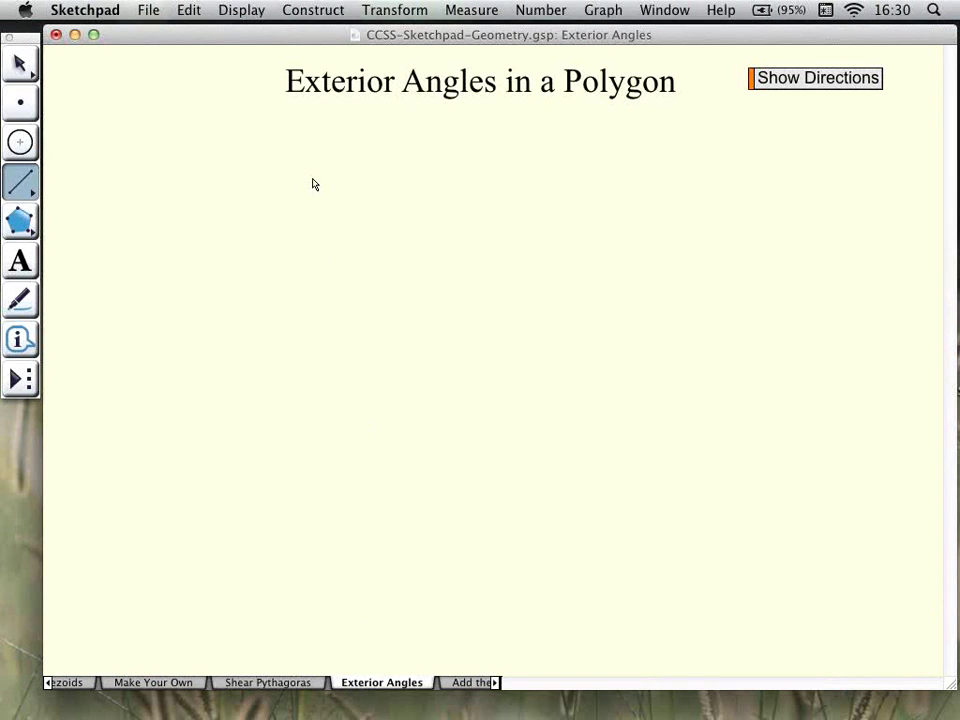
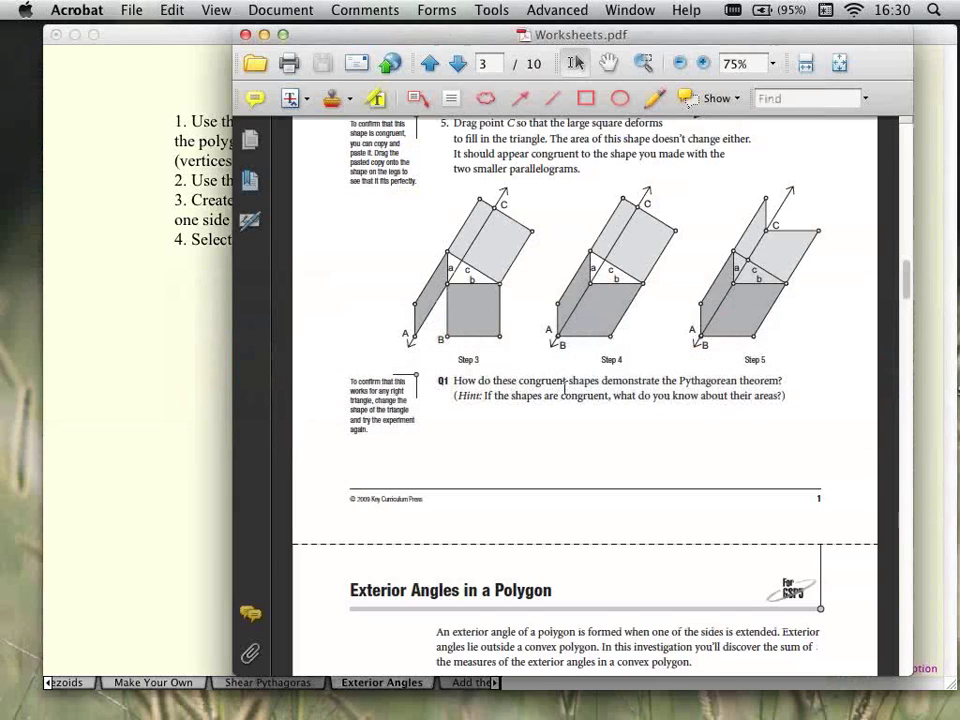
pyautogui.scroll(-10, 565, 385)
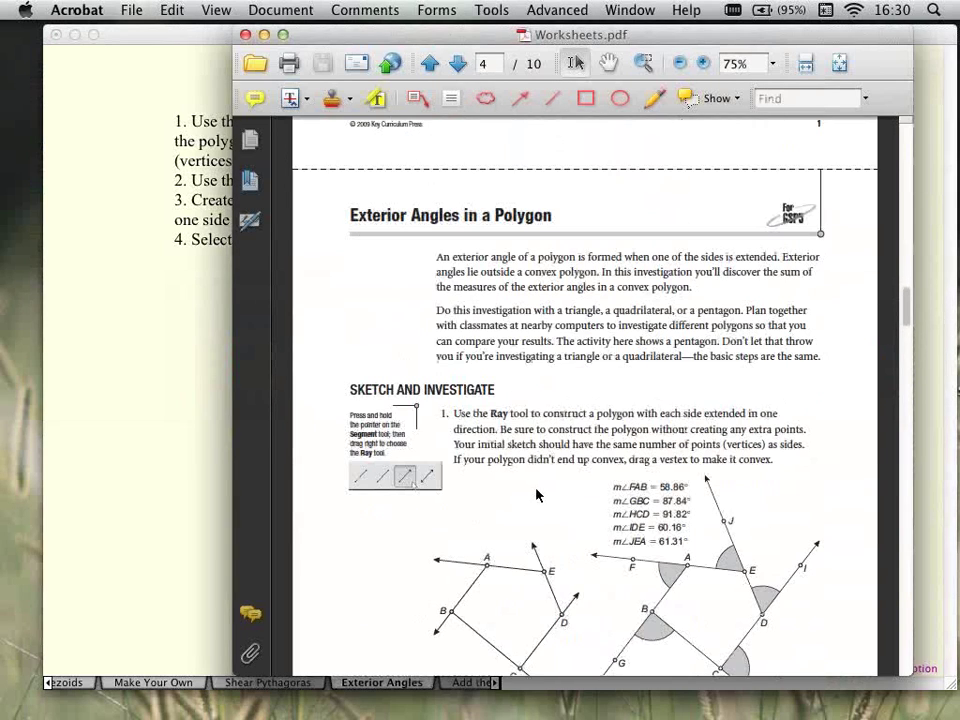
# Review steps 1 to 4 of the Exterior Angles in a Polygon worksheet and return to the Exterior Angles sketch in Sketchpad.
pyautogui.scroll(-6, 536, 490)
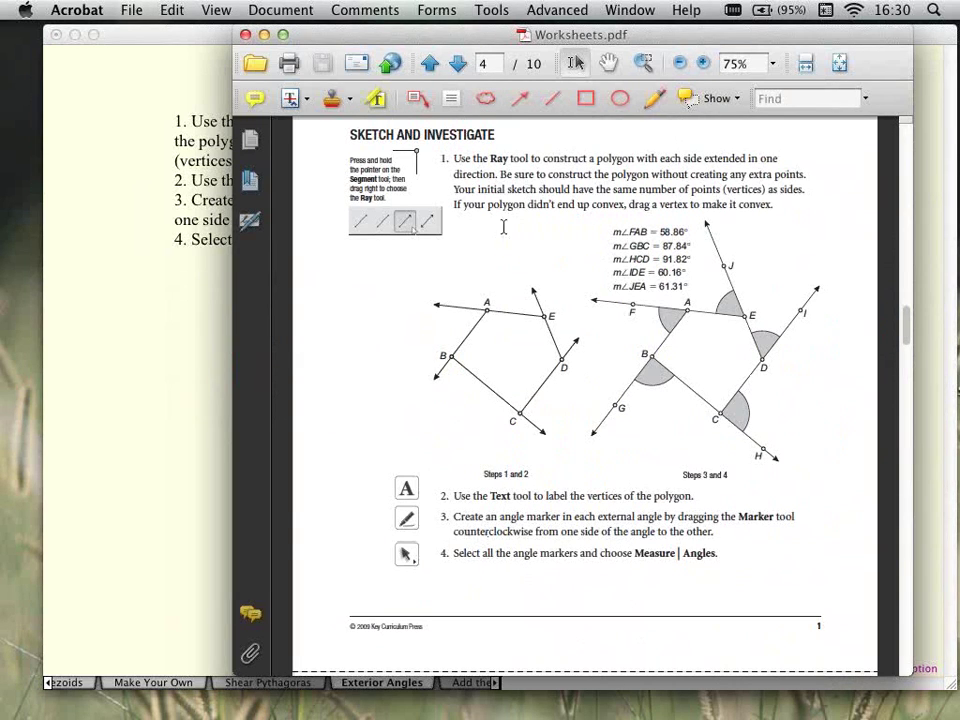
pyautogui.click(81, 319)
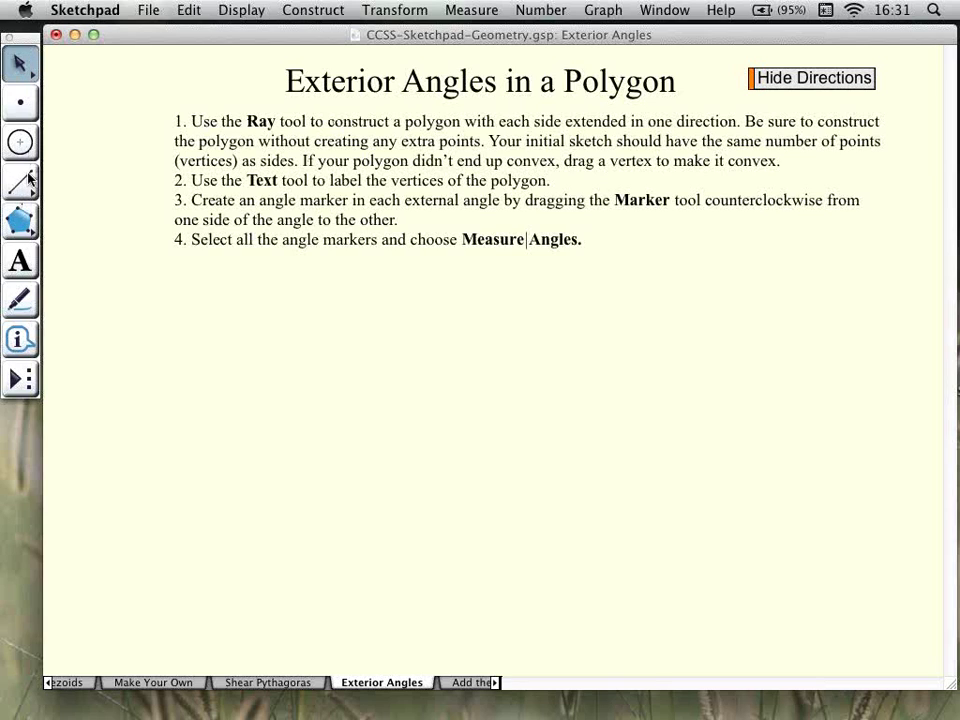
pyautogui.click(21, 184)
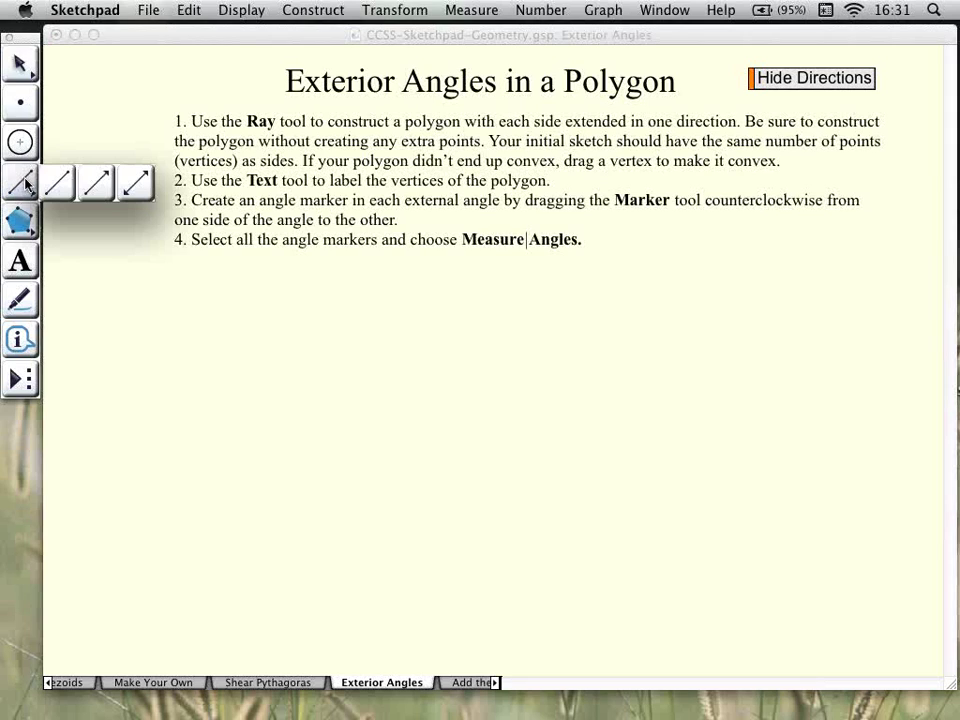
pyautogui.moveTo(24, 186)
pyautogui.mouseDown()
pyautogui.moveTo(83, 198)
pyautogui.moveTo(132, 191)
pyautogui.moveTo(16, 182)
pyautogui.mouseUp()
pyautogui.press('Escape')
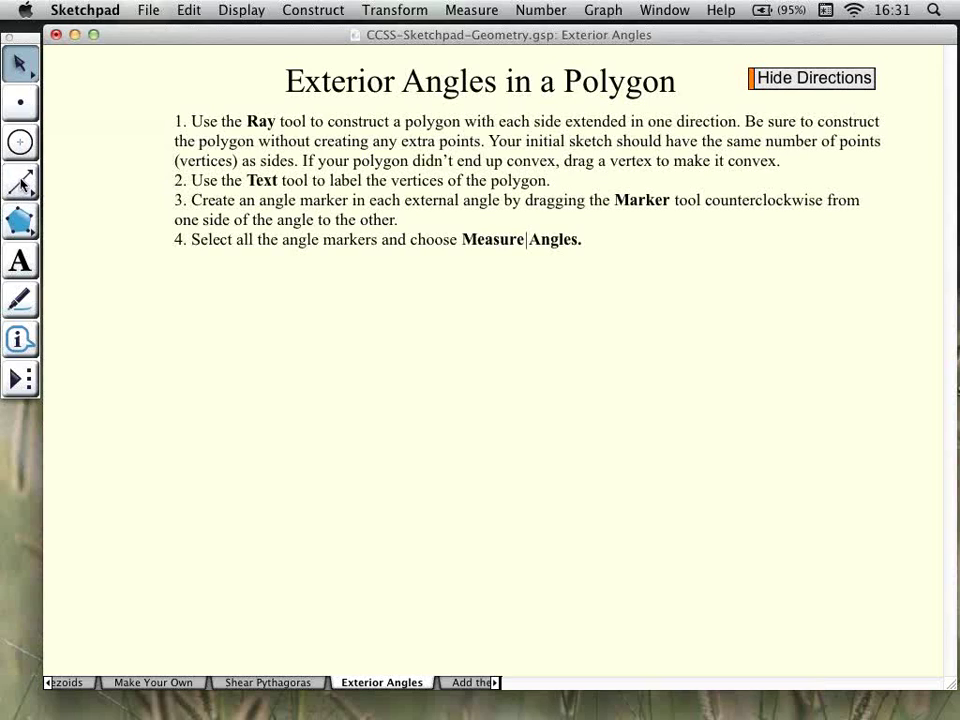
pyautogui.click(22, 185)
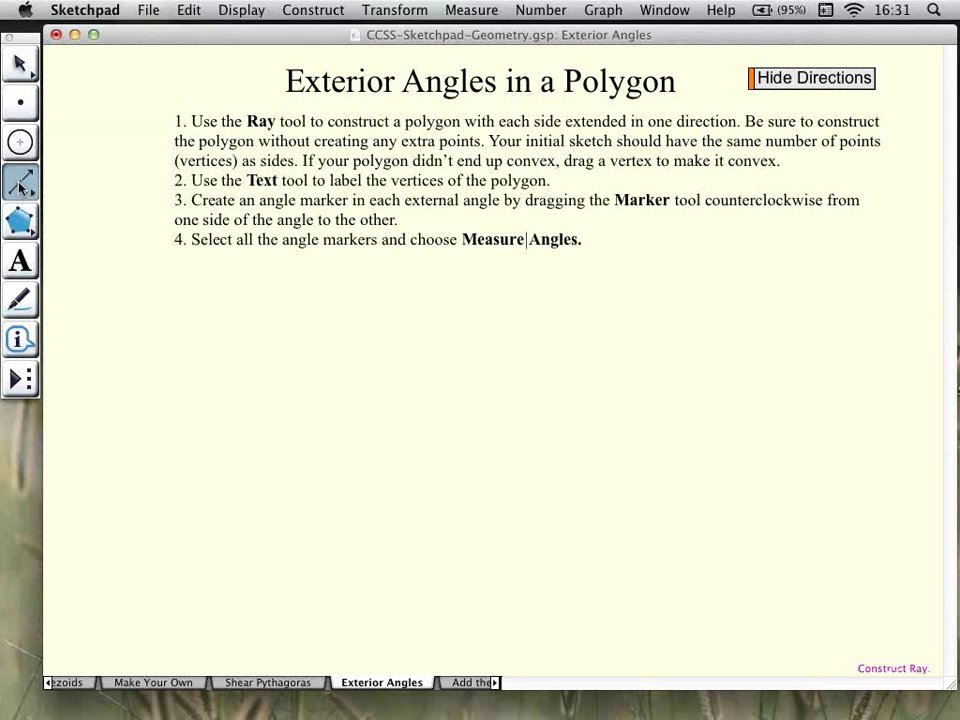
pyautogui.moveTo(22, 188); pyautogui.dragTo(42, 183)
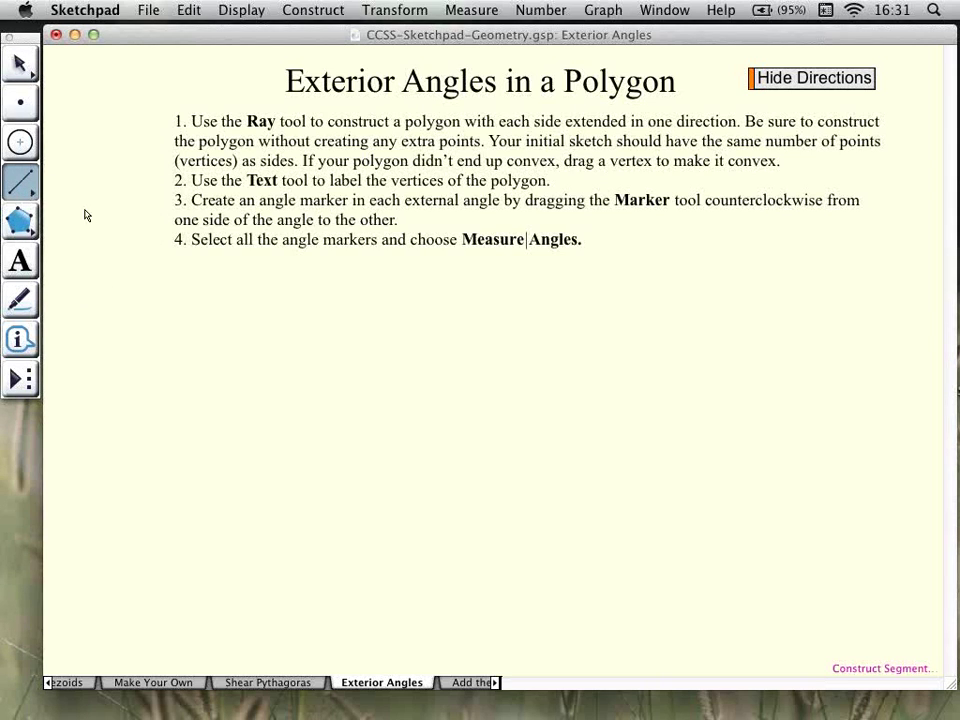
pyautogui.click(21, 60)
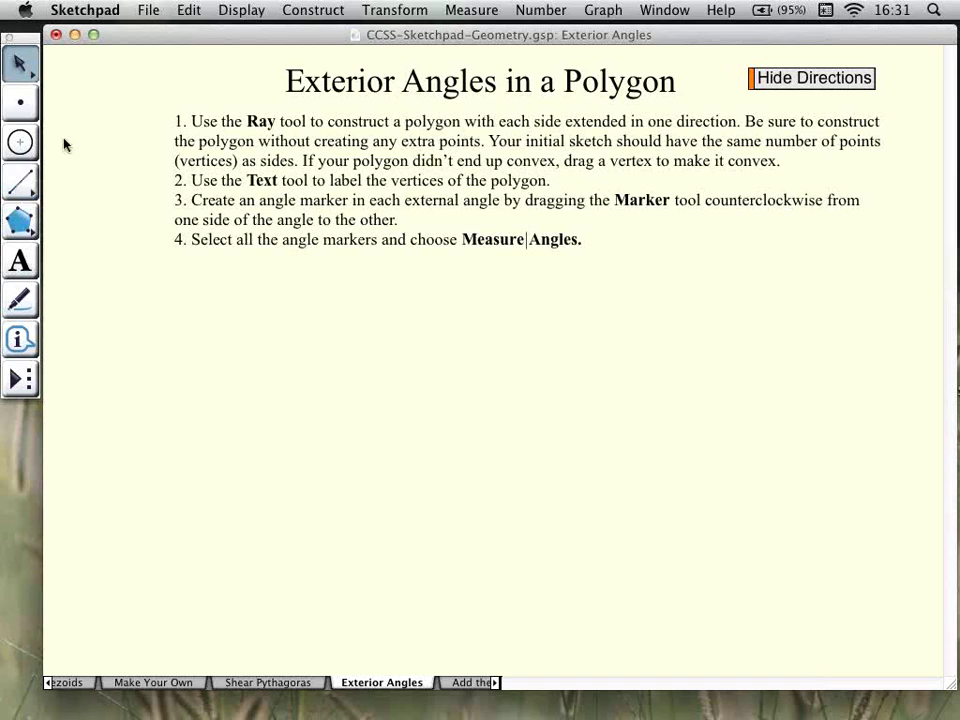
# Construct the polygon's first side with the Ray tool, starting in the blank area below the directions and sloping up to the right.
pyautogui.click(22, 184)
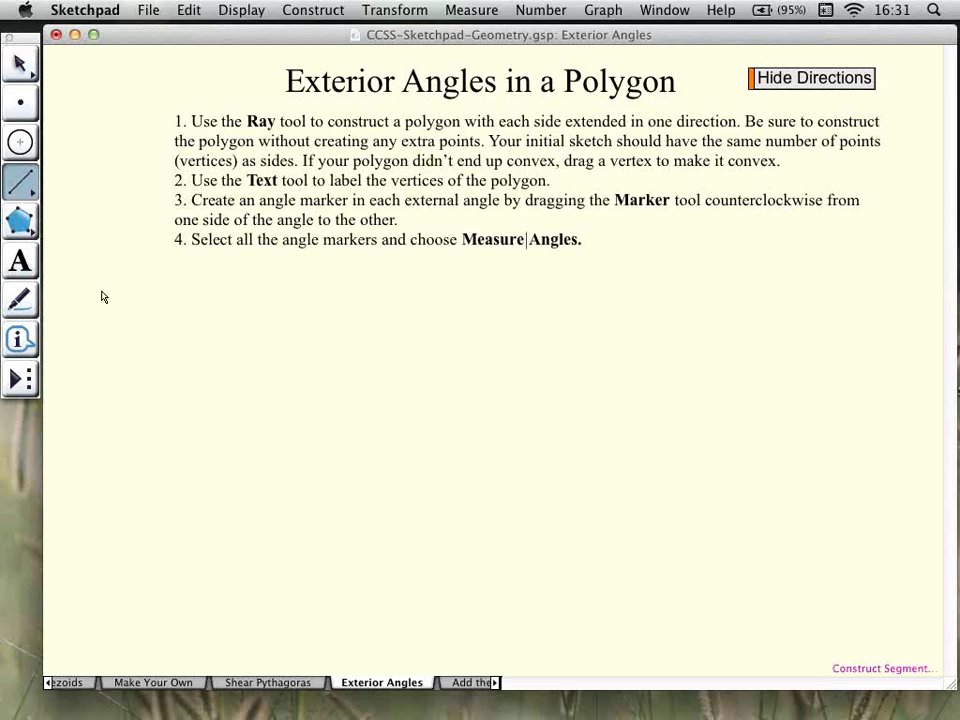
pyautogui.moveTo(20, 182); pyautogui.dragTo(106, 191)
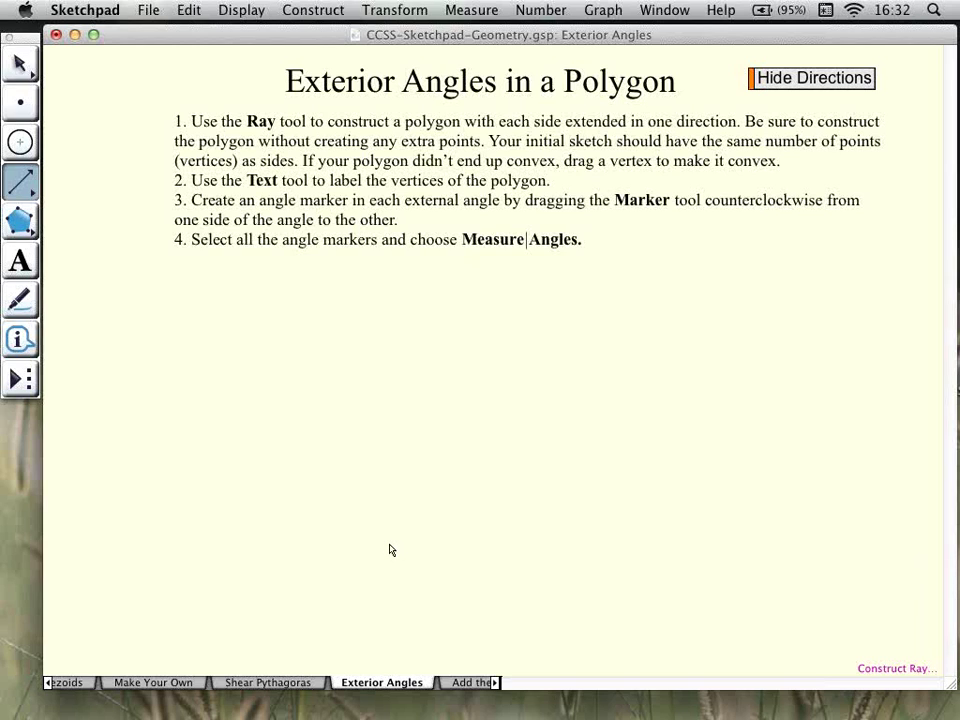
pyautogui.moveTo(390, 543); pyautogui.dragTo(531, 483)
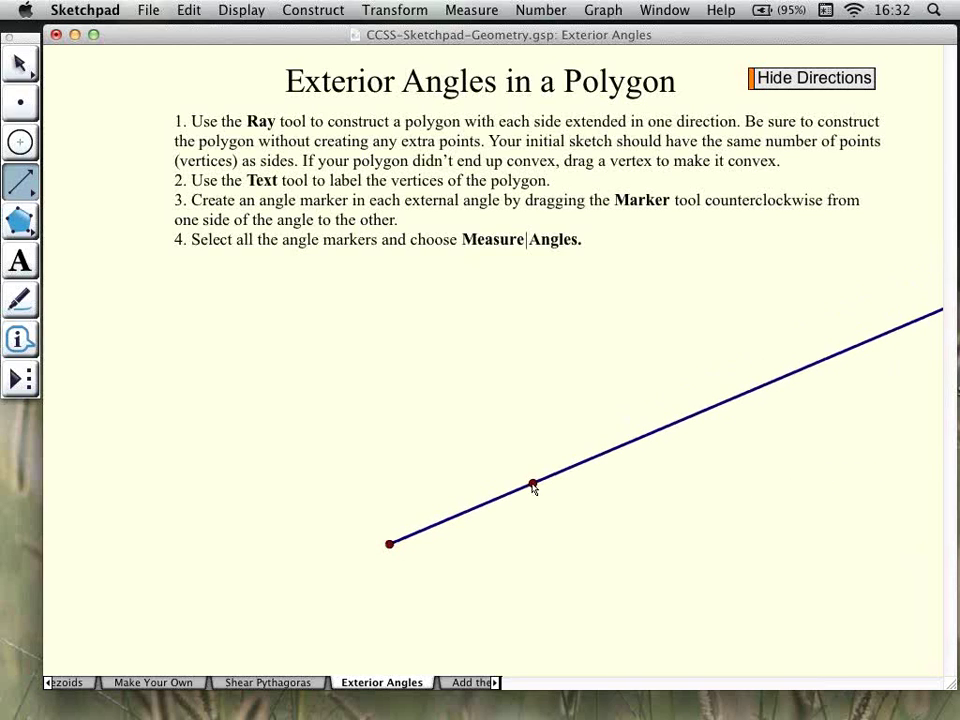